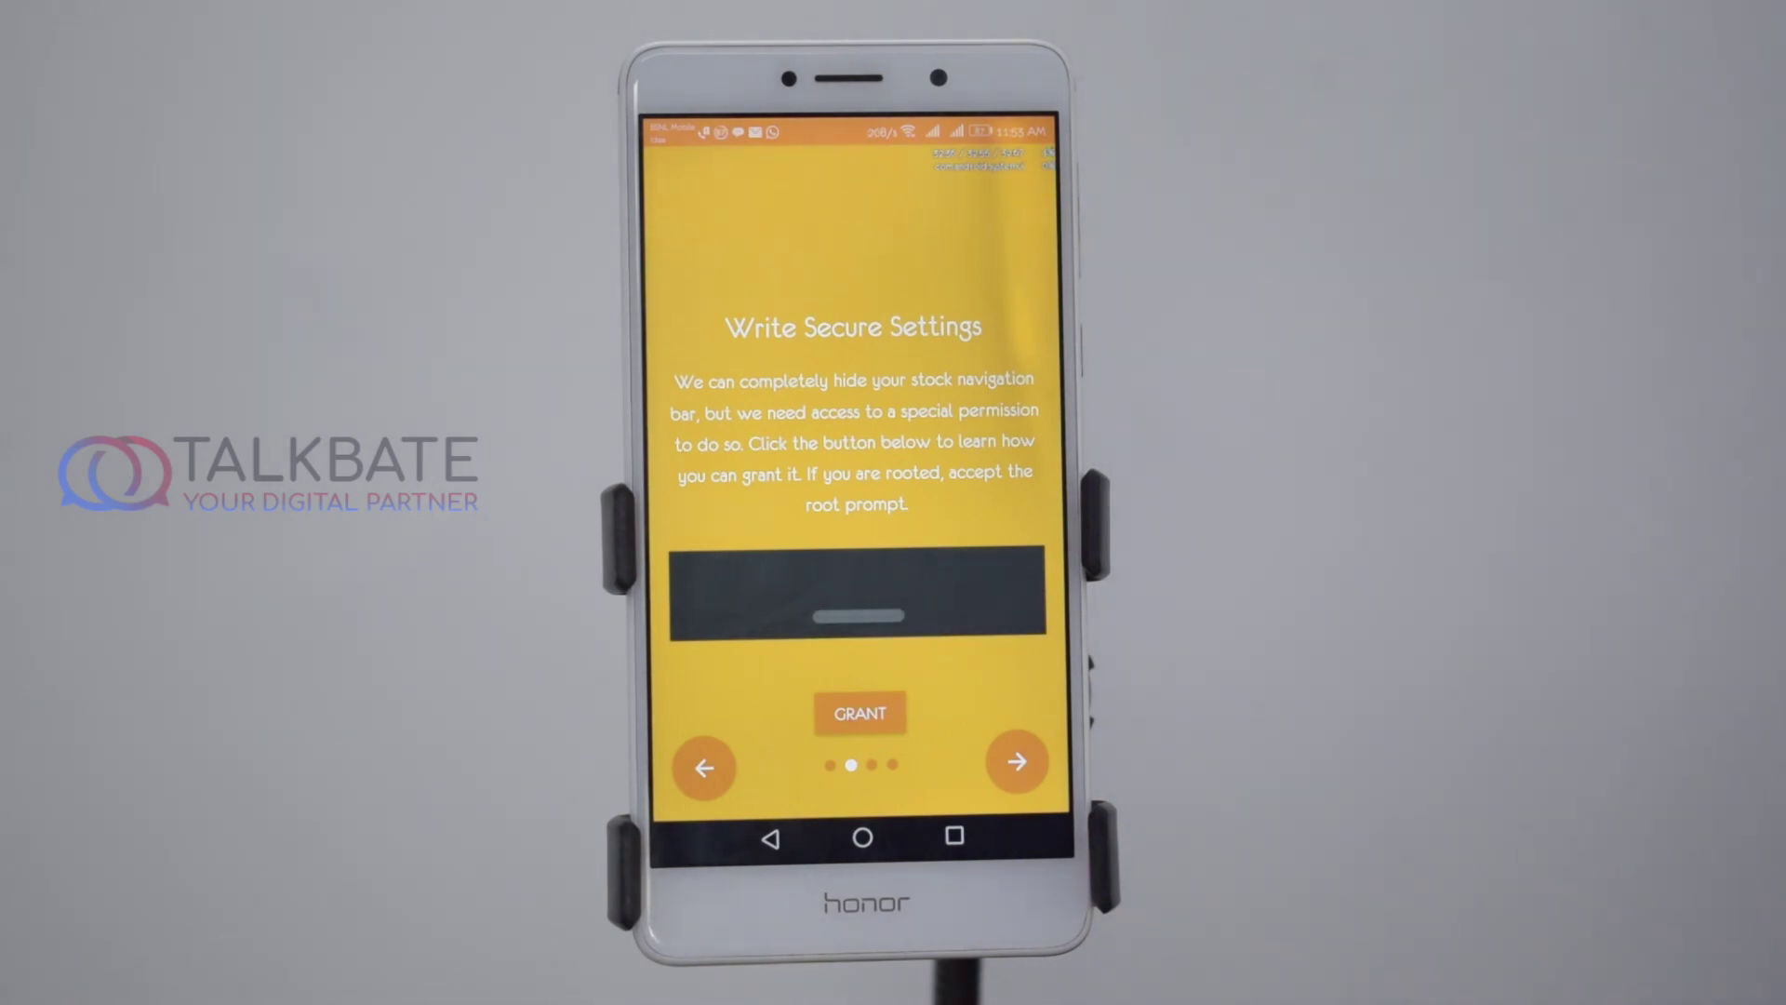
Show the ADB command for granting Write Secure Settings from the GRANT button
{"action": "left_click", "coordinate": [860, 713]}
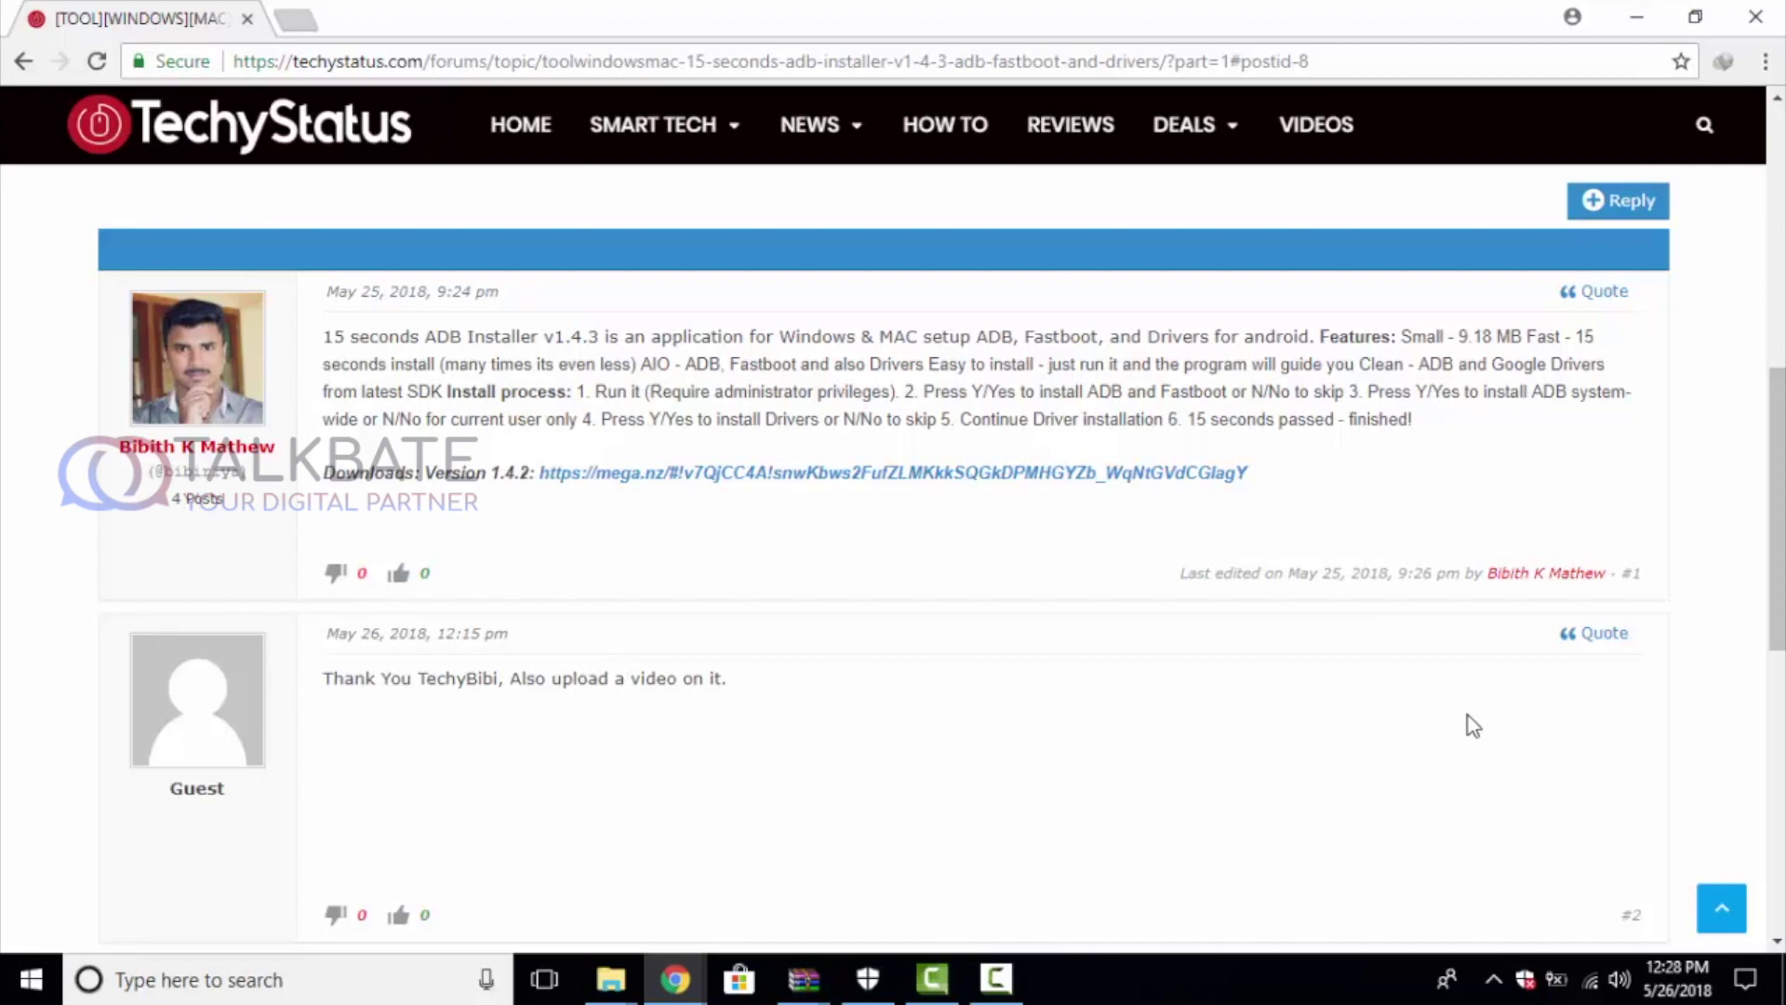
Minimize the Chrome window showing the TechyStatus ADB installer post
{"action": "left_click", "coordinate": [1637, 14]}
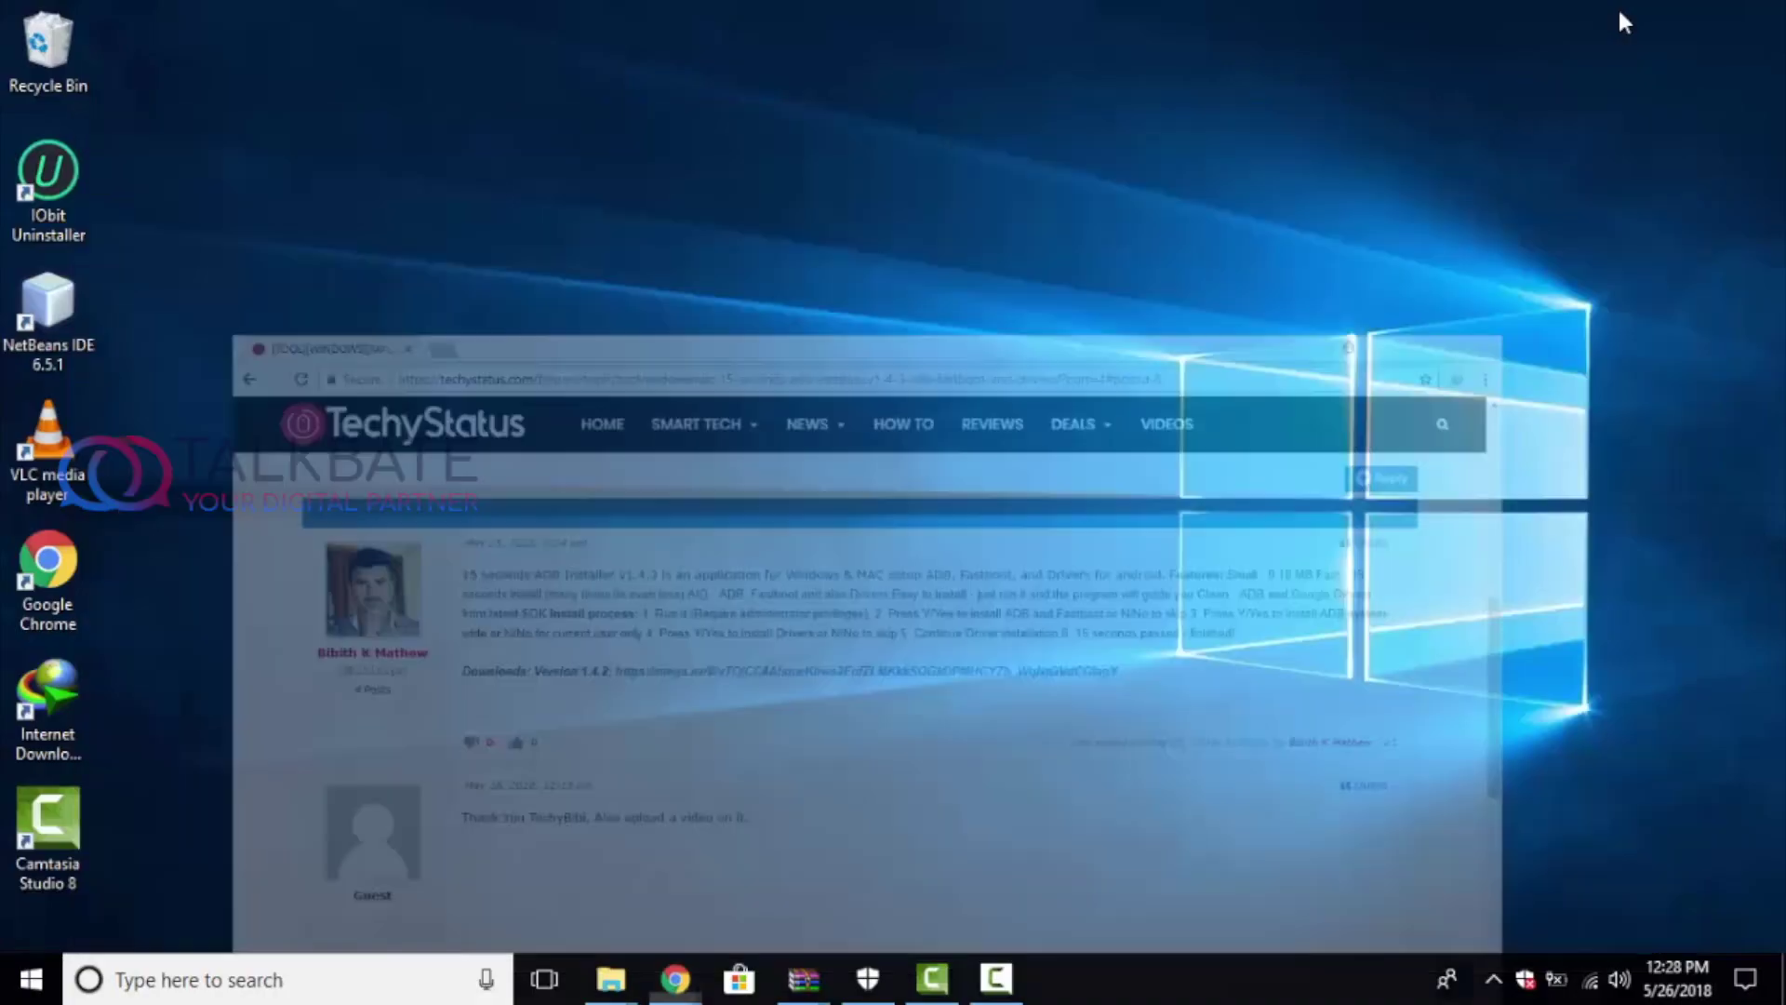
{"action": "mouse_move", "coordinate": [609, 978]}
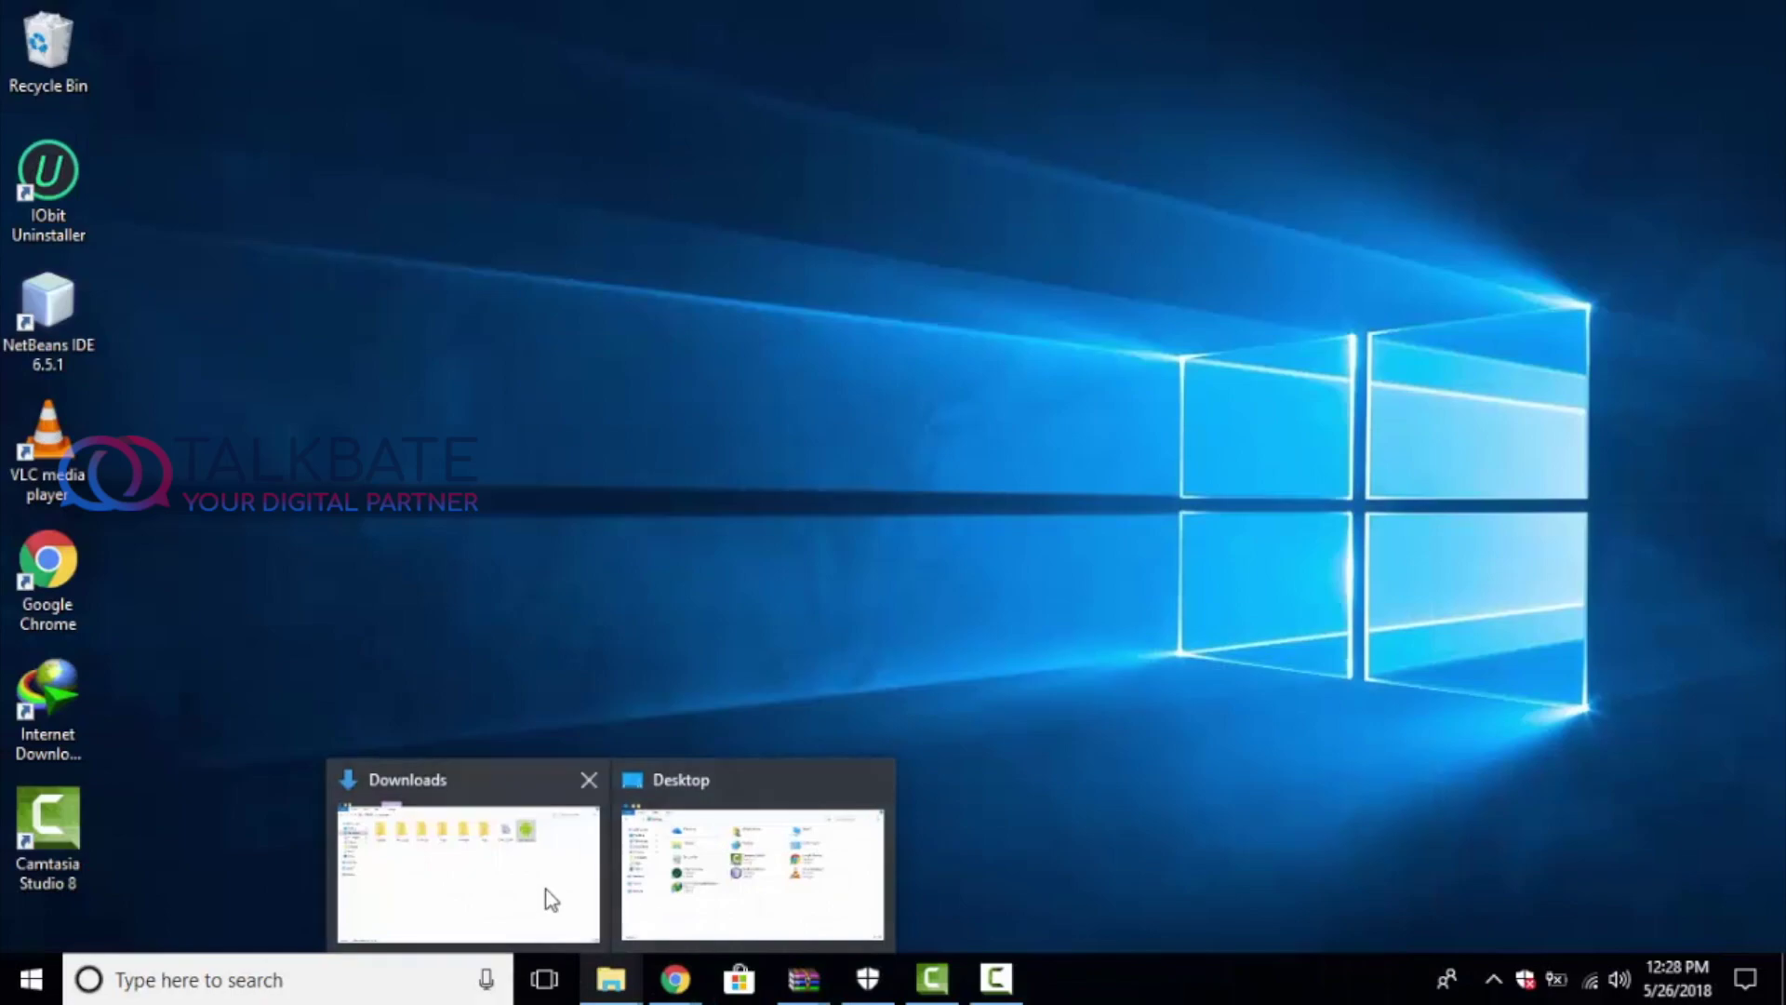
Run adb-setup-1.4.3 from Downloads, accepting ADB, Fastboot, system-wide install and drivers
{"action": "left_click", "coordinate": [546, 897]}
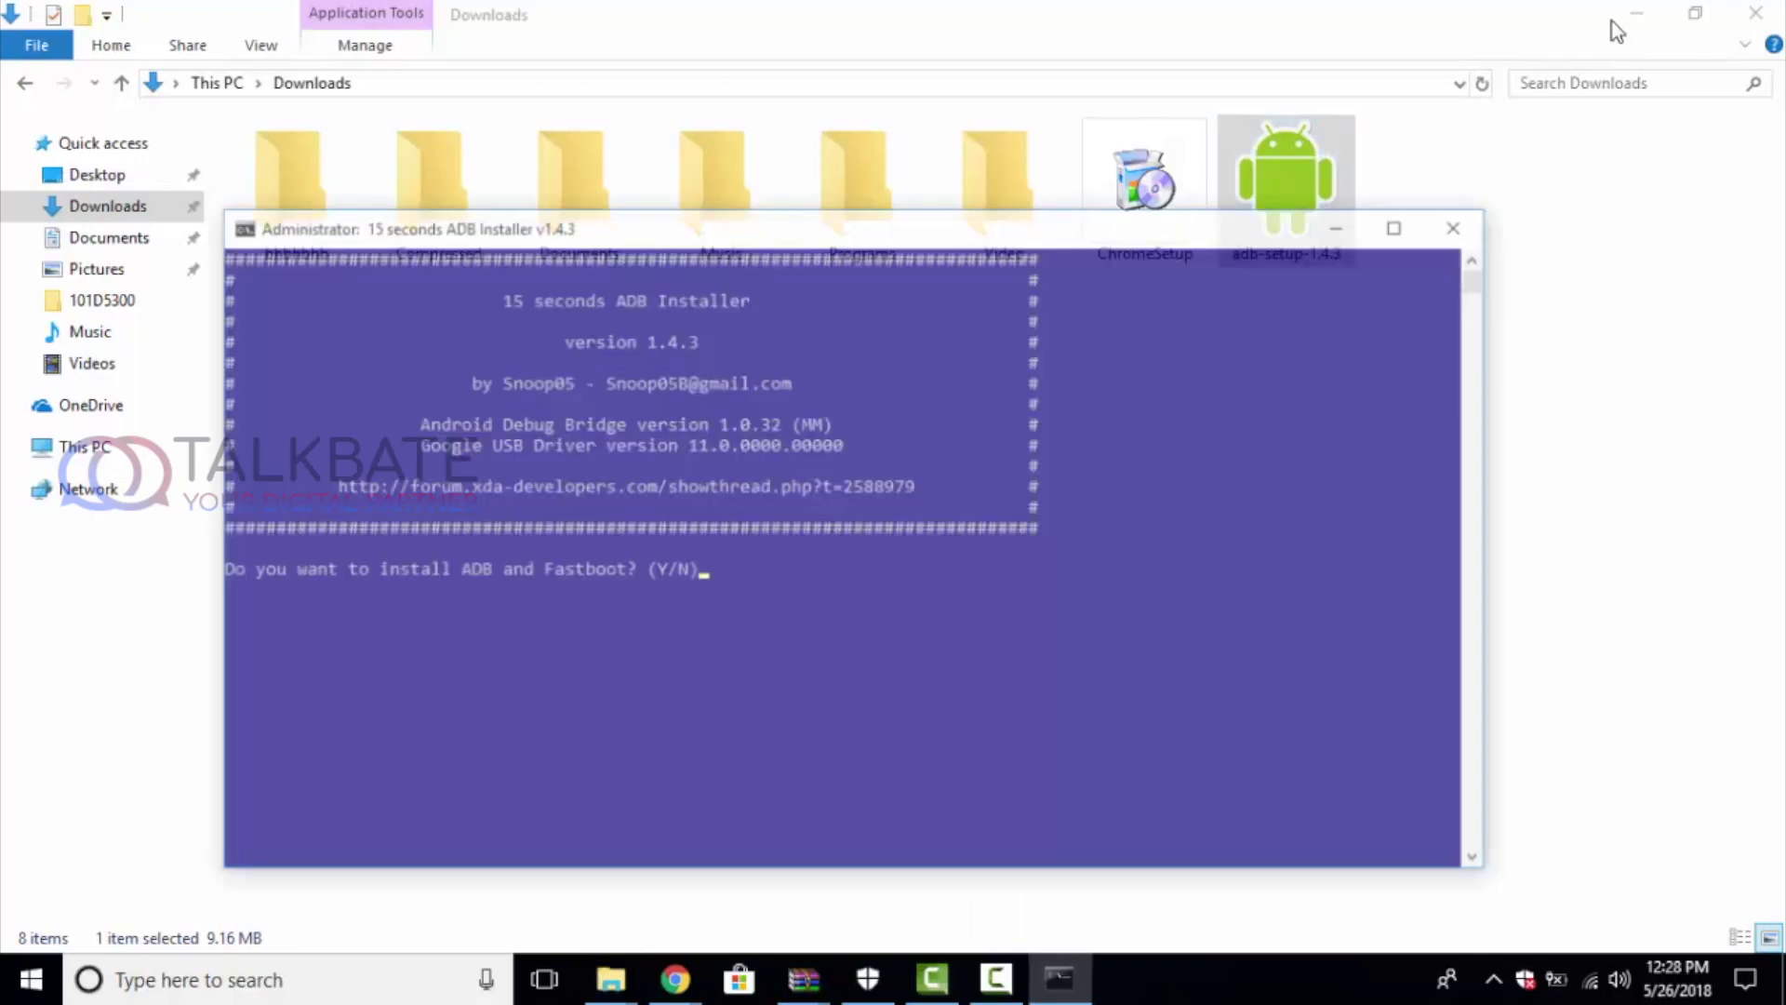
{"action": "left_click", "coordinate": [1612, 22]}
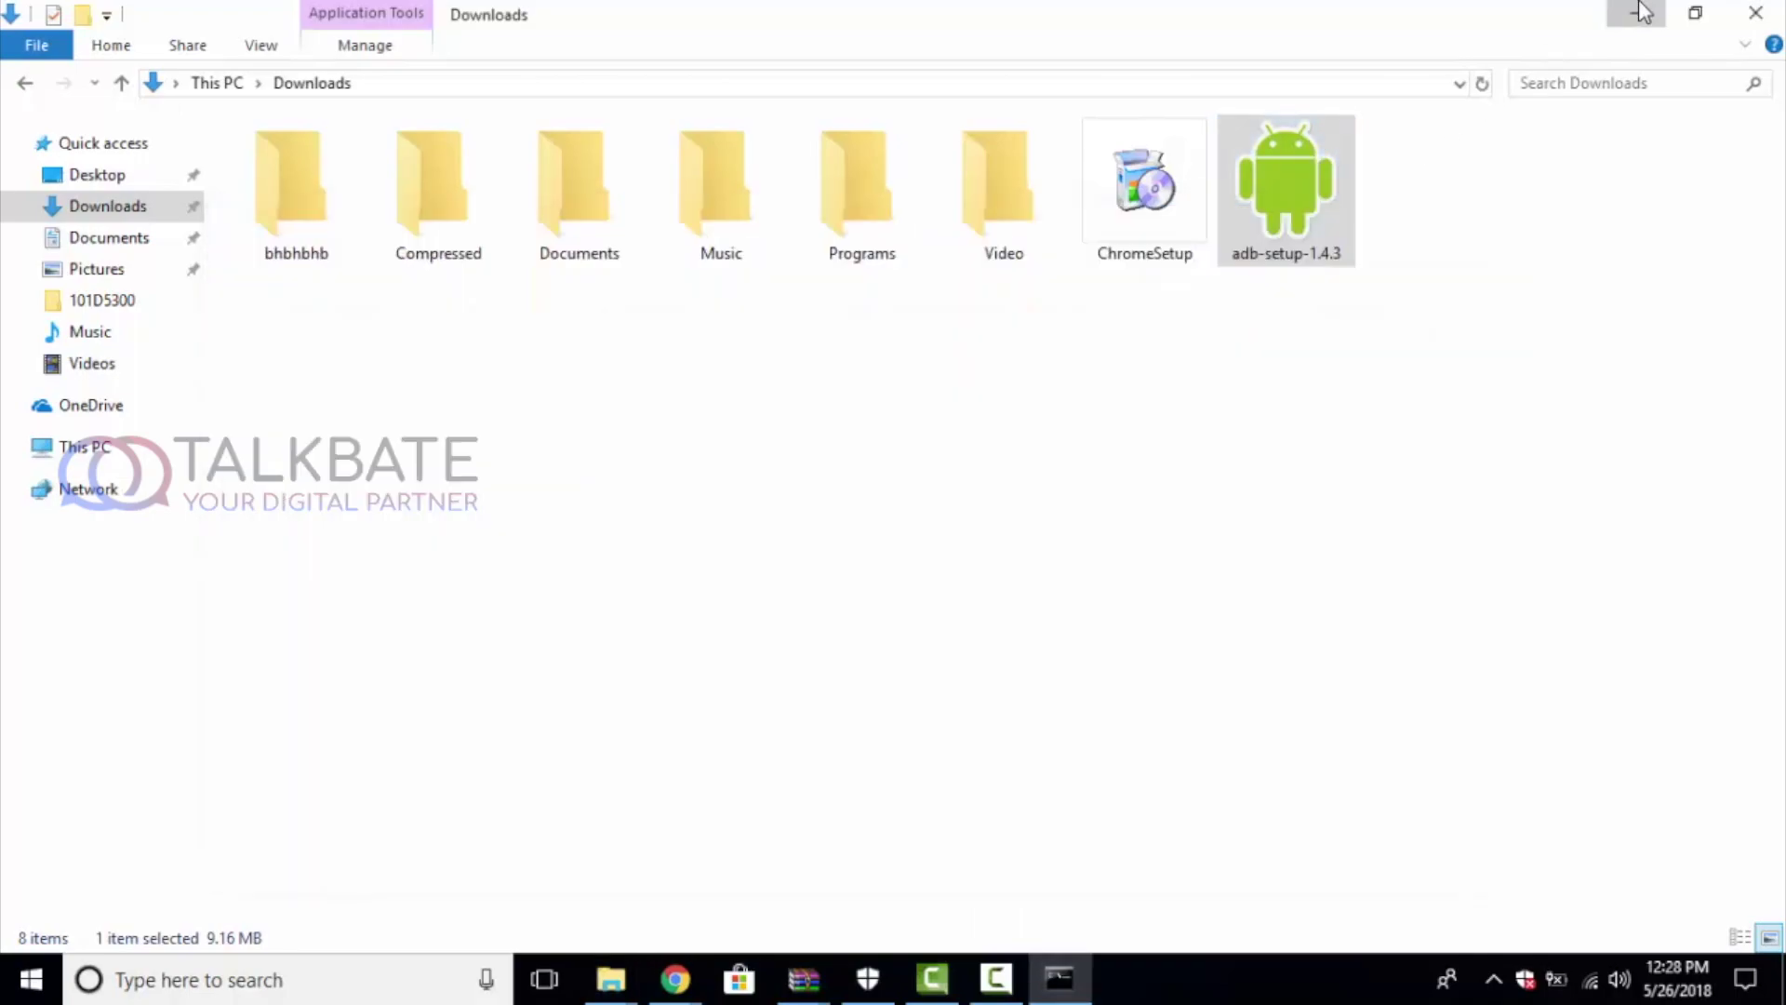
{"action": "left_click_drag", "start_coordinate": [1044, 231], "coordinate": [1112, 99]}
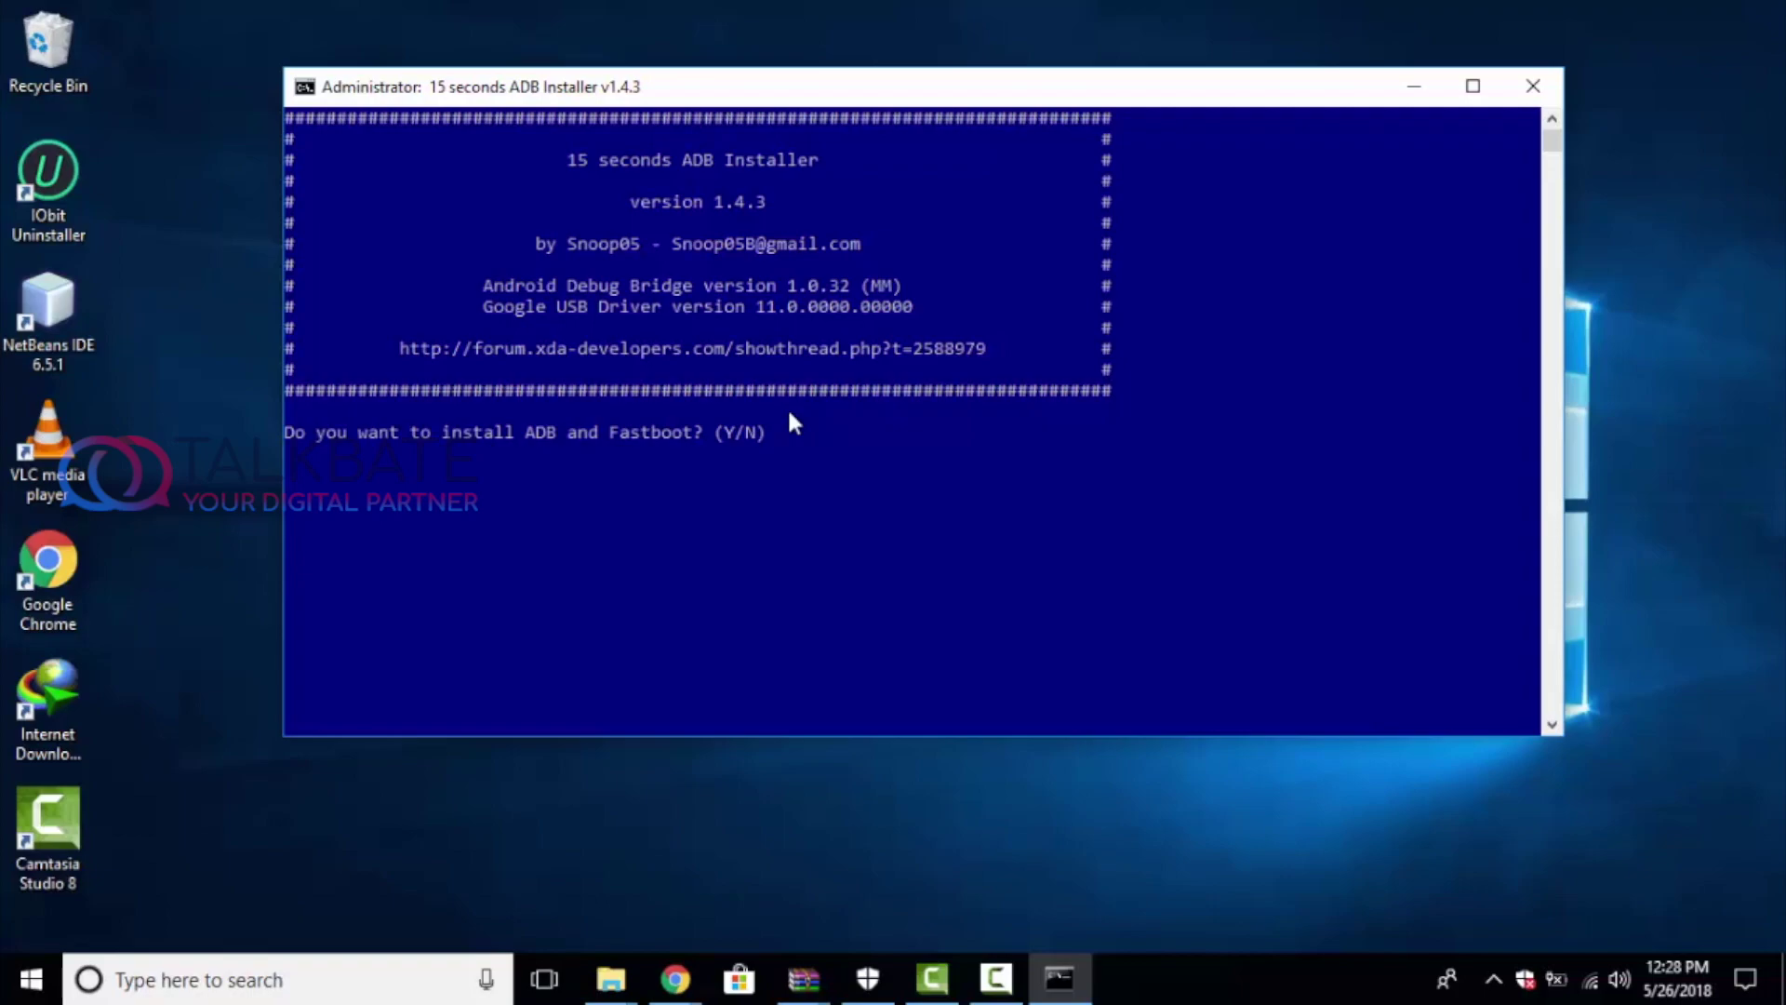
{"action": "type", "text": "y"}
{"action": "key", "text": "Return"}
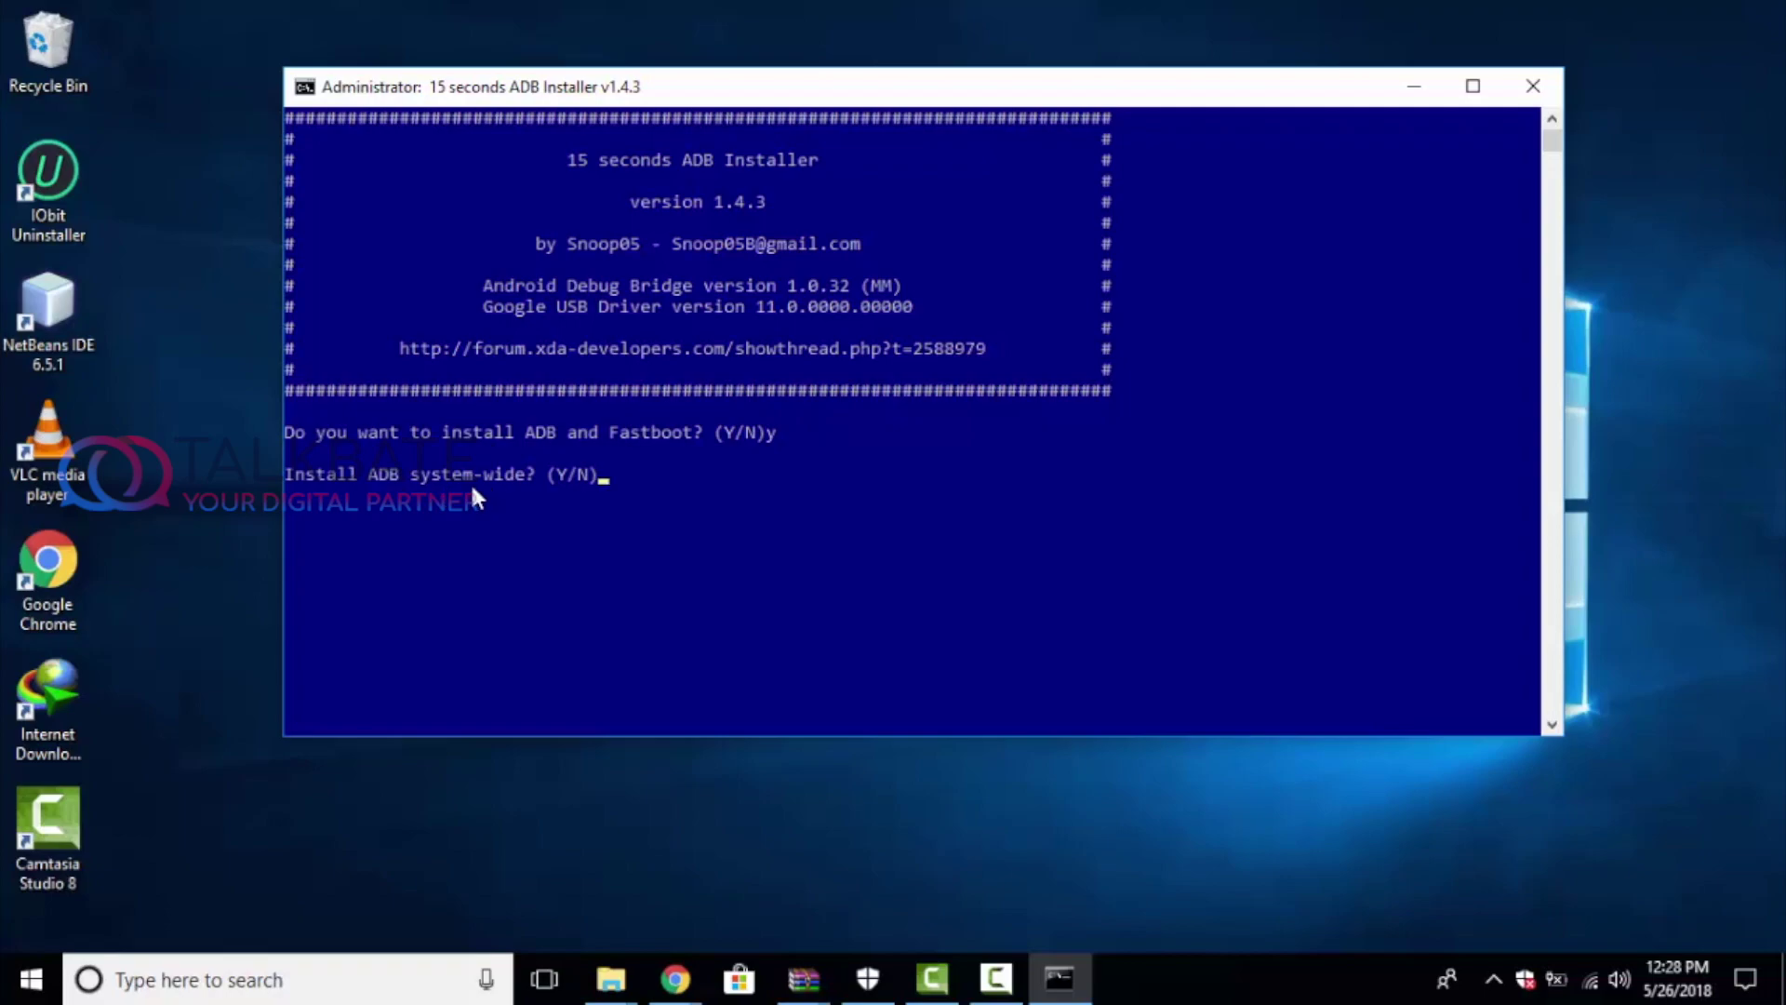
{"action": "type", "text": "y"}
{"action": "key", "text": "Return"}
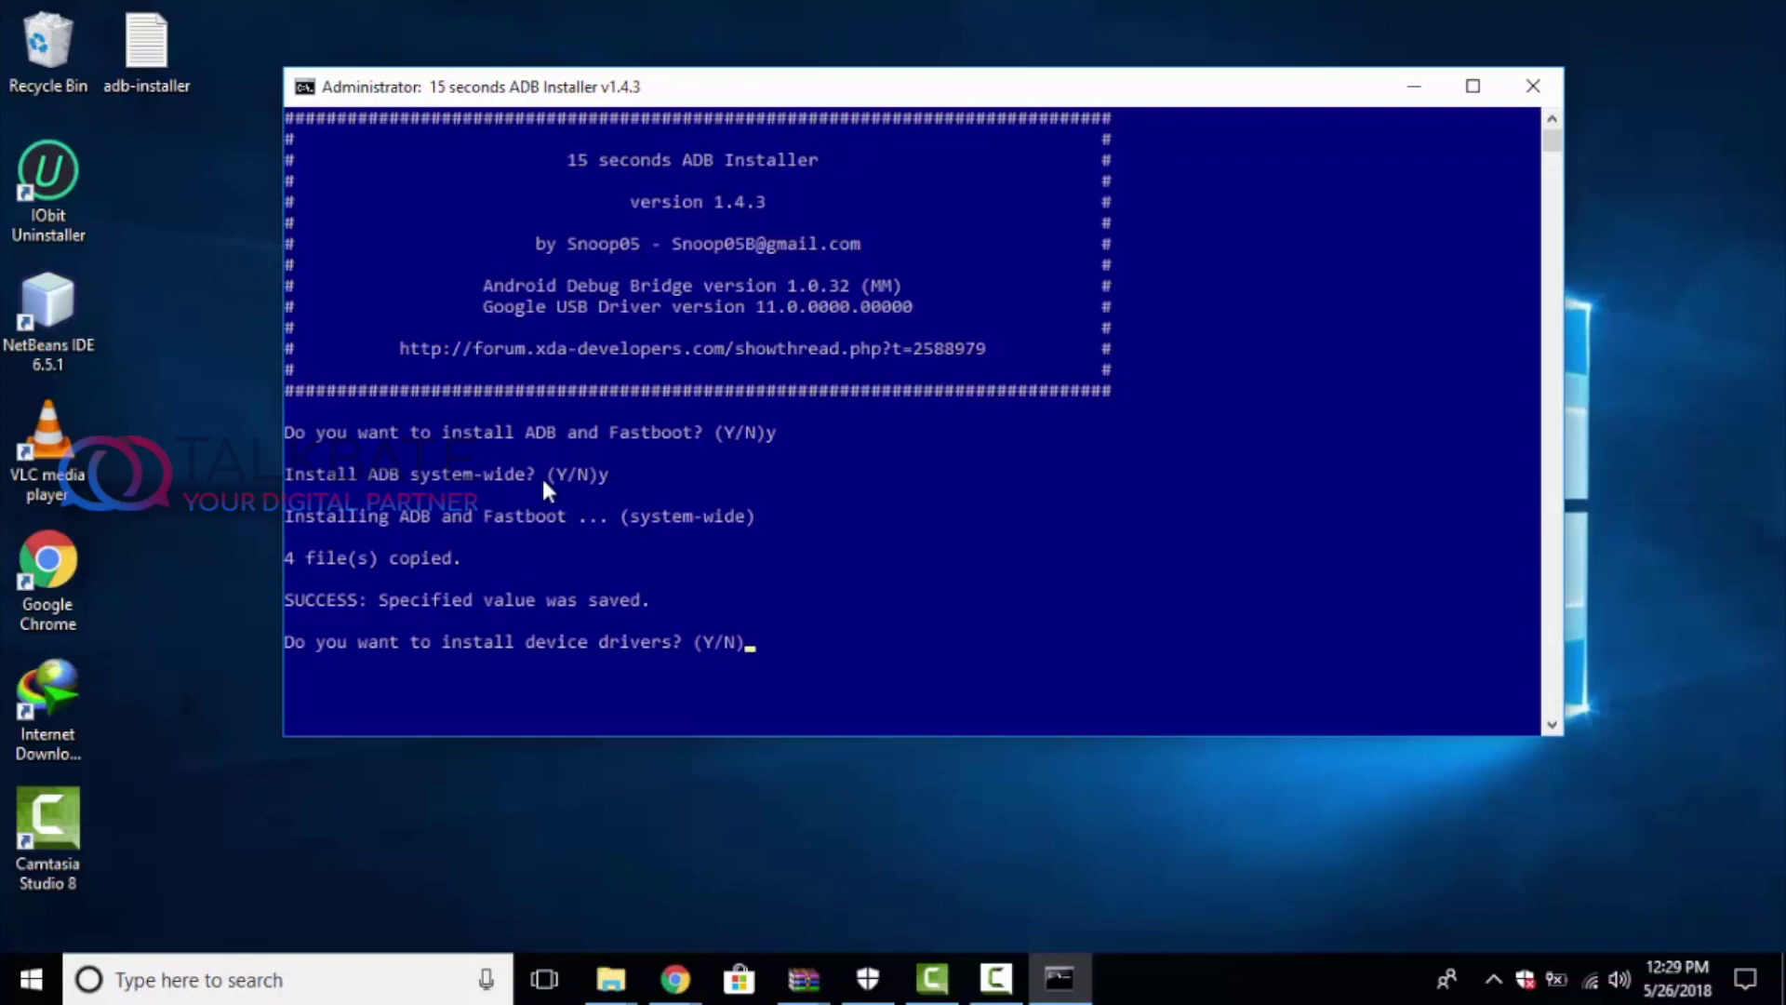
{"action": "type", "text": "y"}
{"action": "key", "text": "Return"}
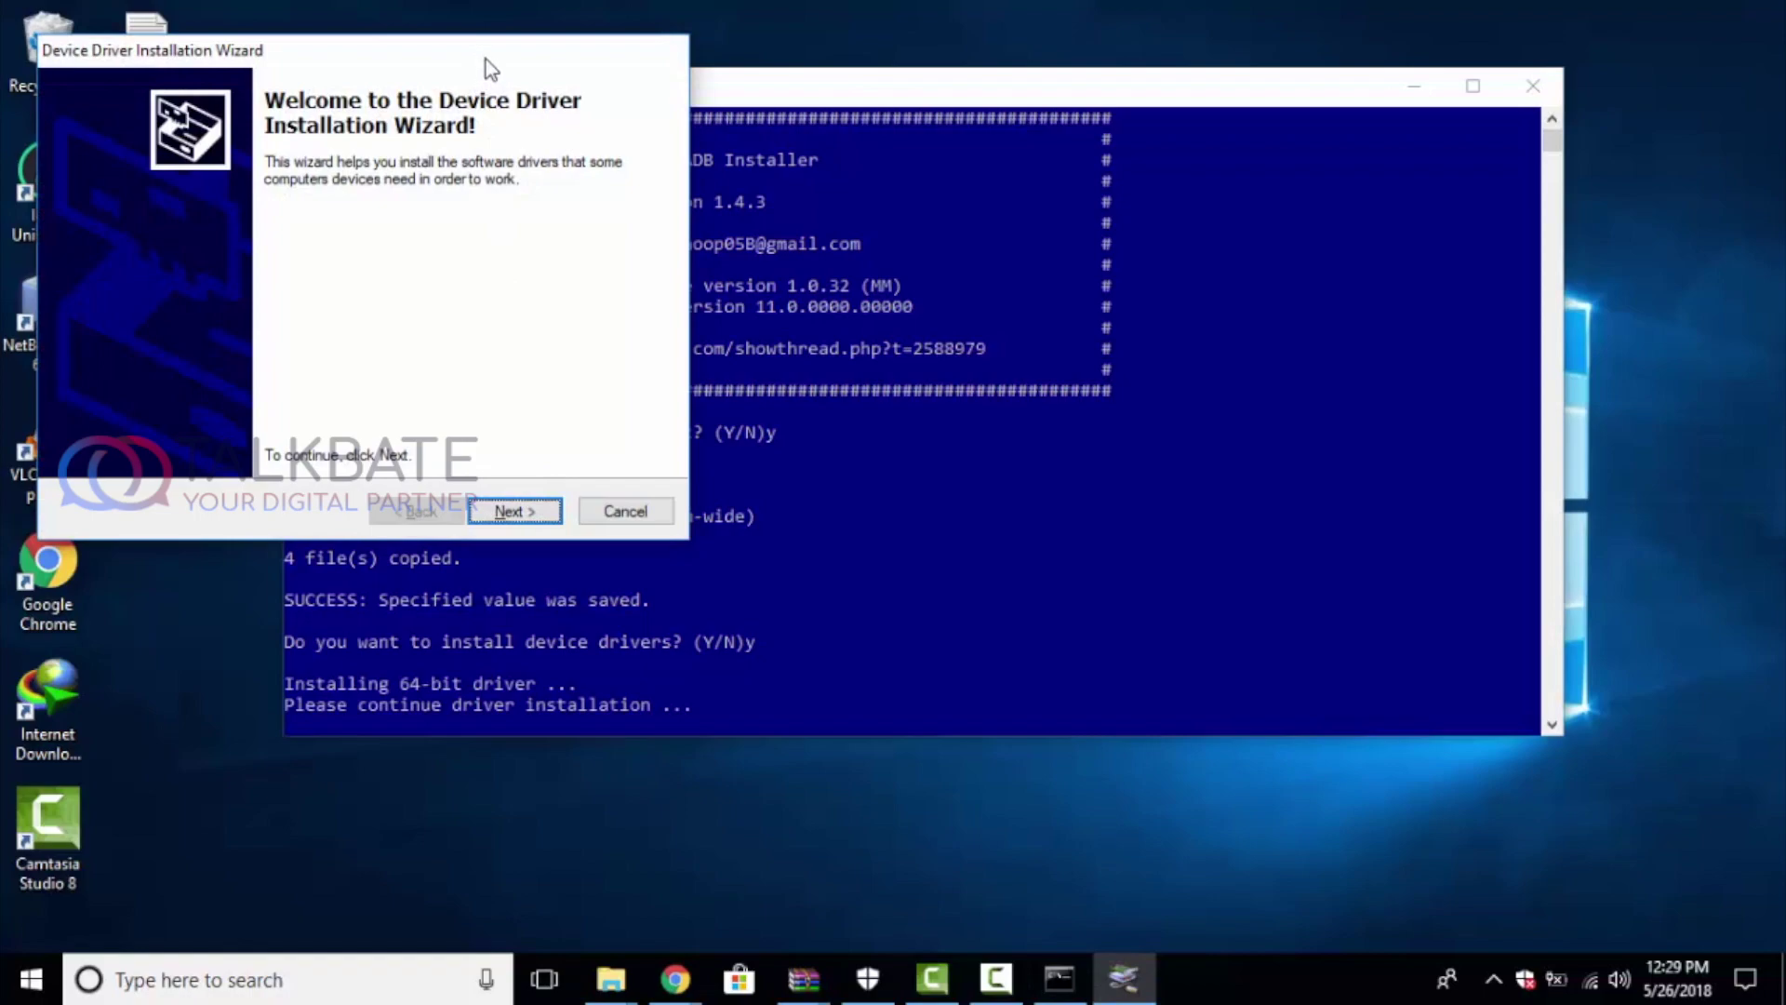
Install Google's USB driver, approving the Windows Security prompt, then finish the wizard
{"action": "left_click_drag", "start_coordinate": [486, 59], "coordinate": [718, 164]}
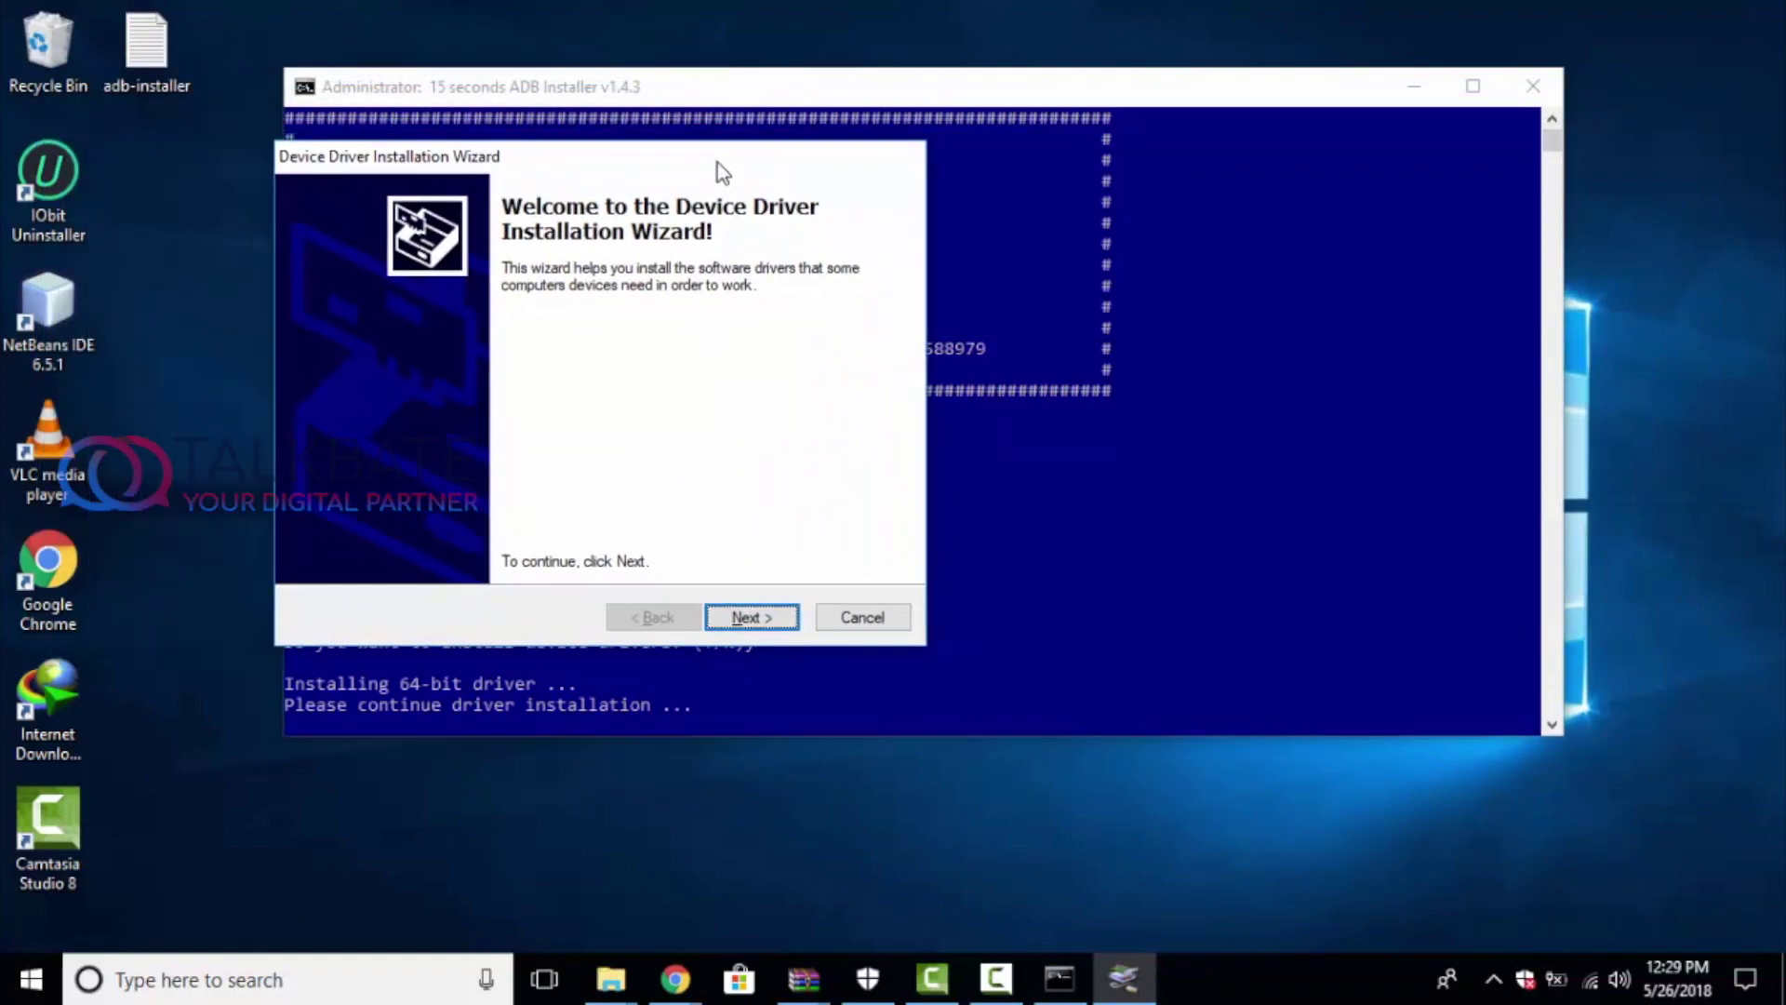
{"action": "left_click", "coordinate": [761, 623]}
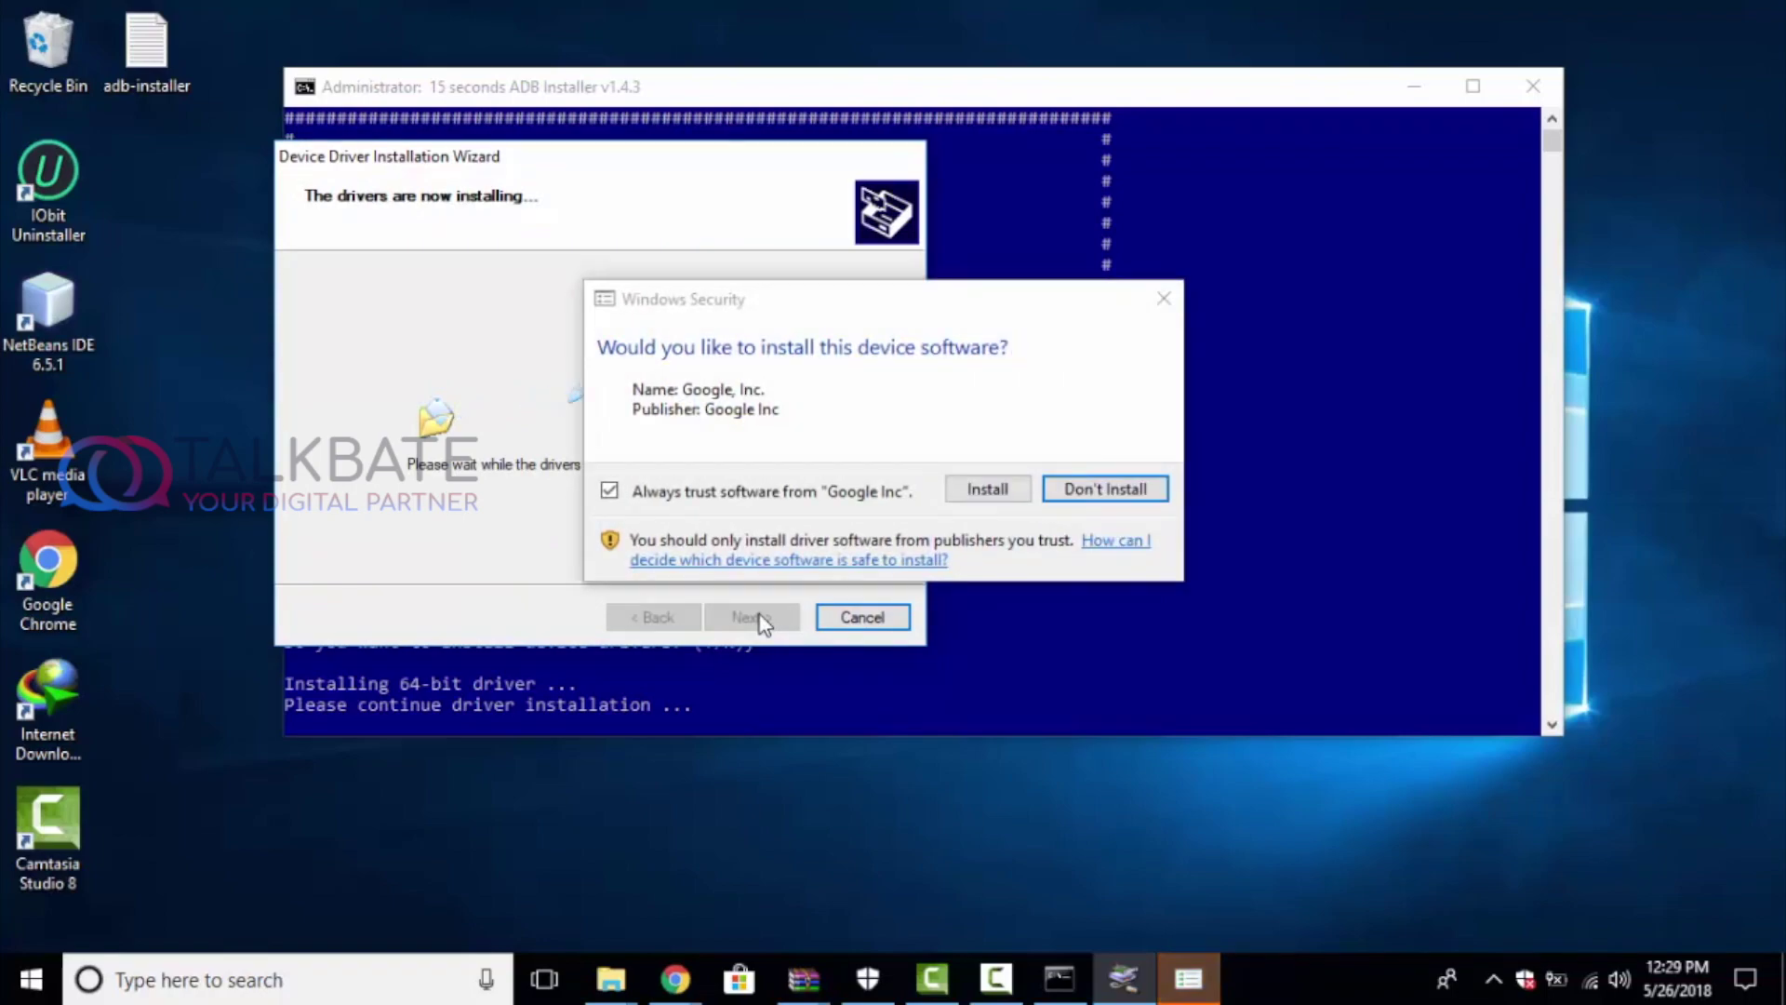
{"action": "left_click", "coordinate": [987, 490]}
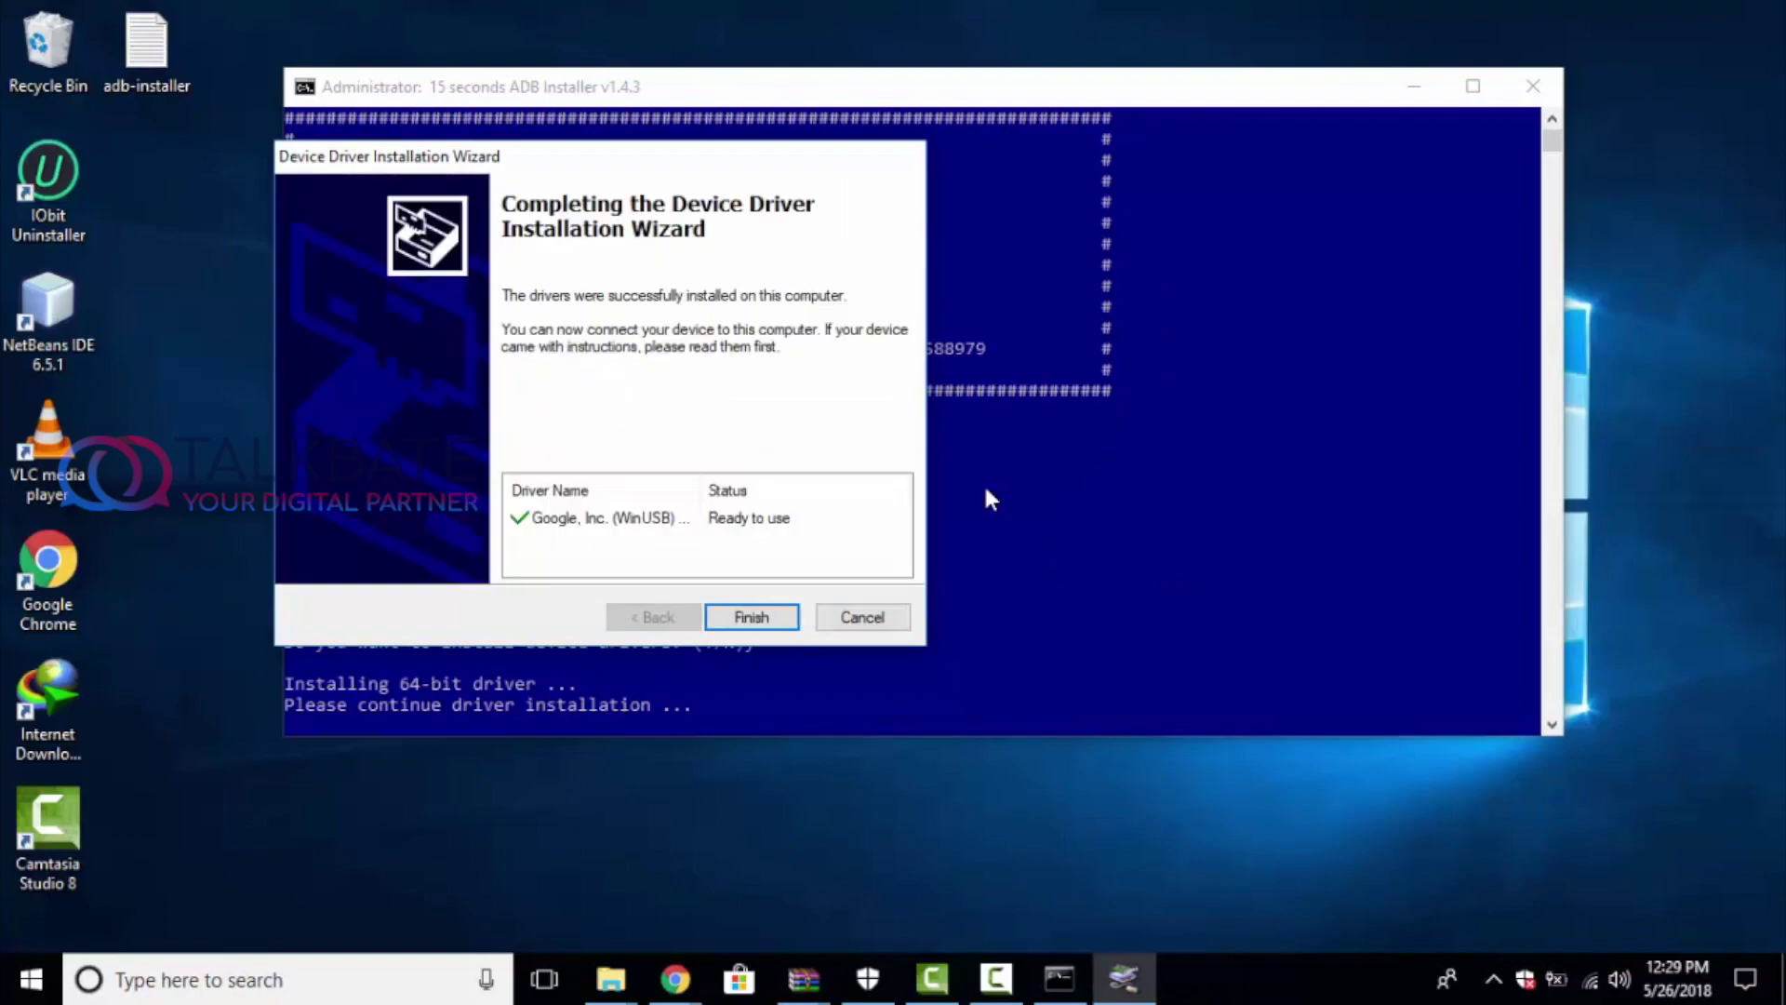
{"action": "left_click", "coordinate": [761, 617]}
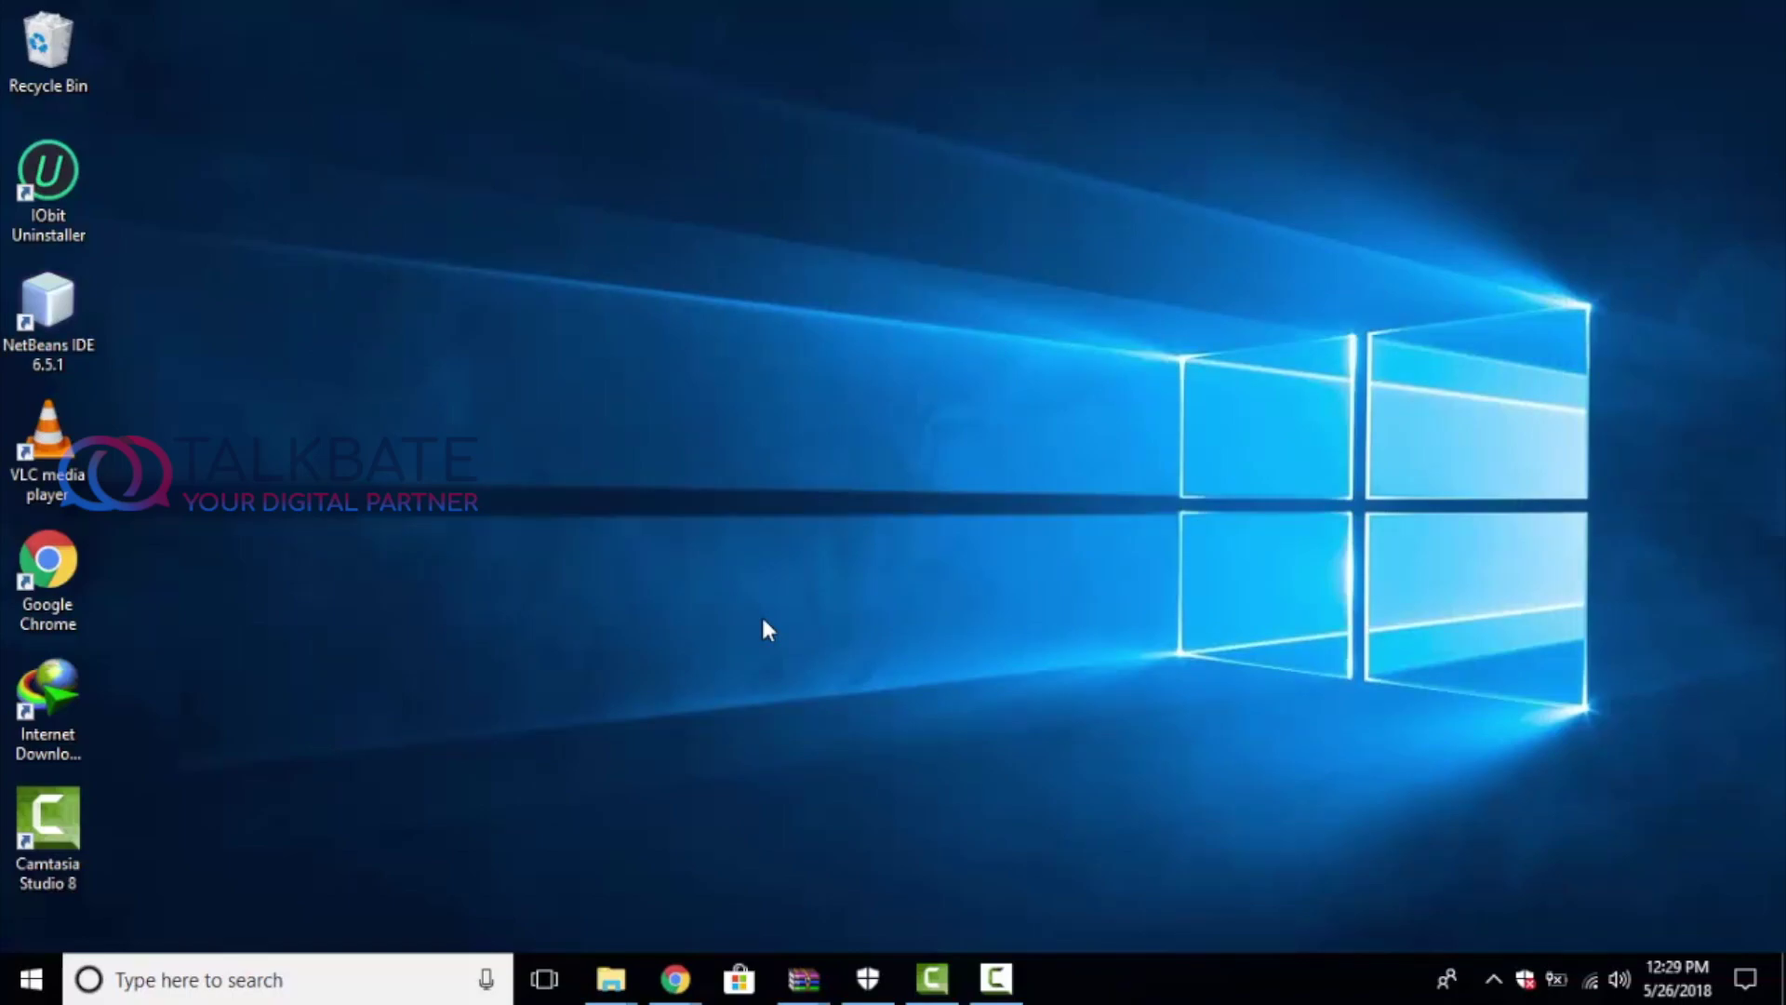
Enable USB debugging in Developer options, allow this computer, and return home
{"action": "left_click", "coordinate": [673, 979]}
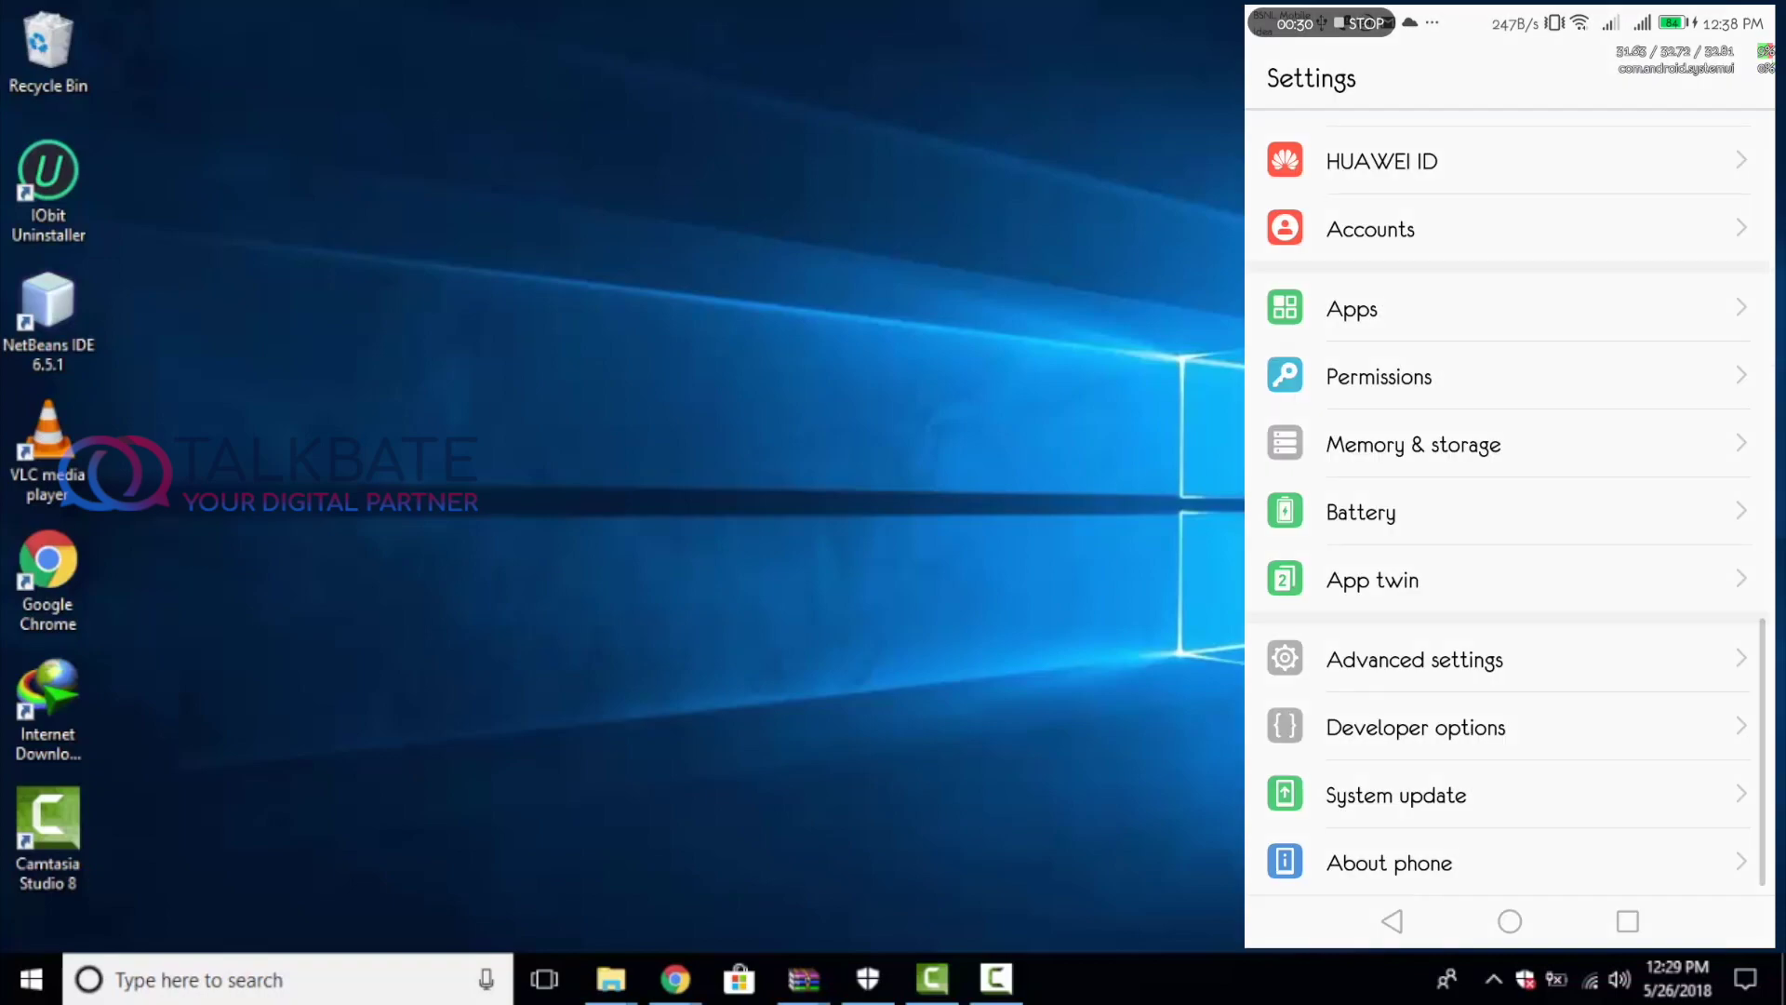
{"action": "left_click", "coordinate": [1377, 721]}
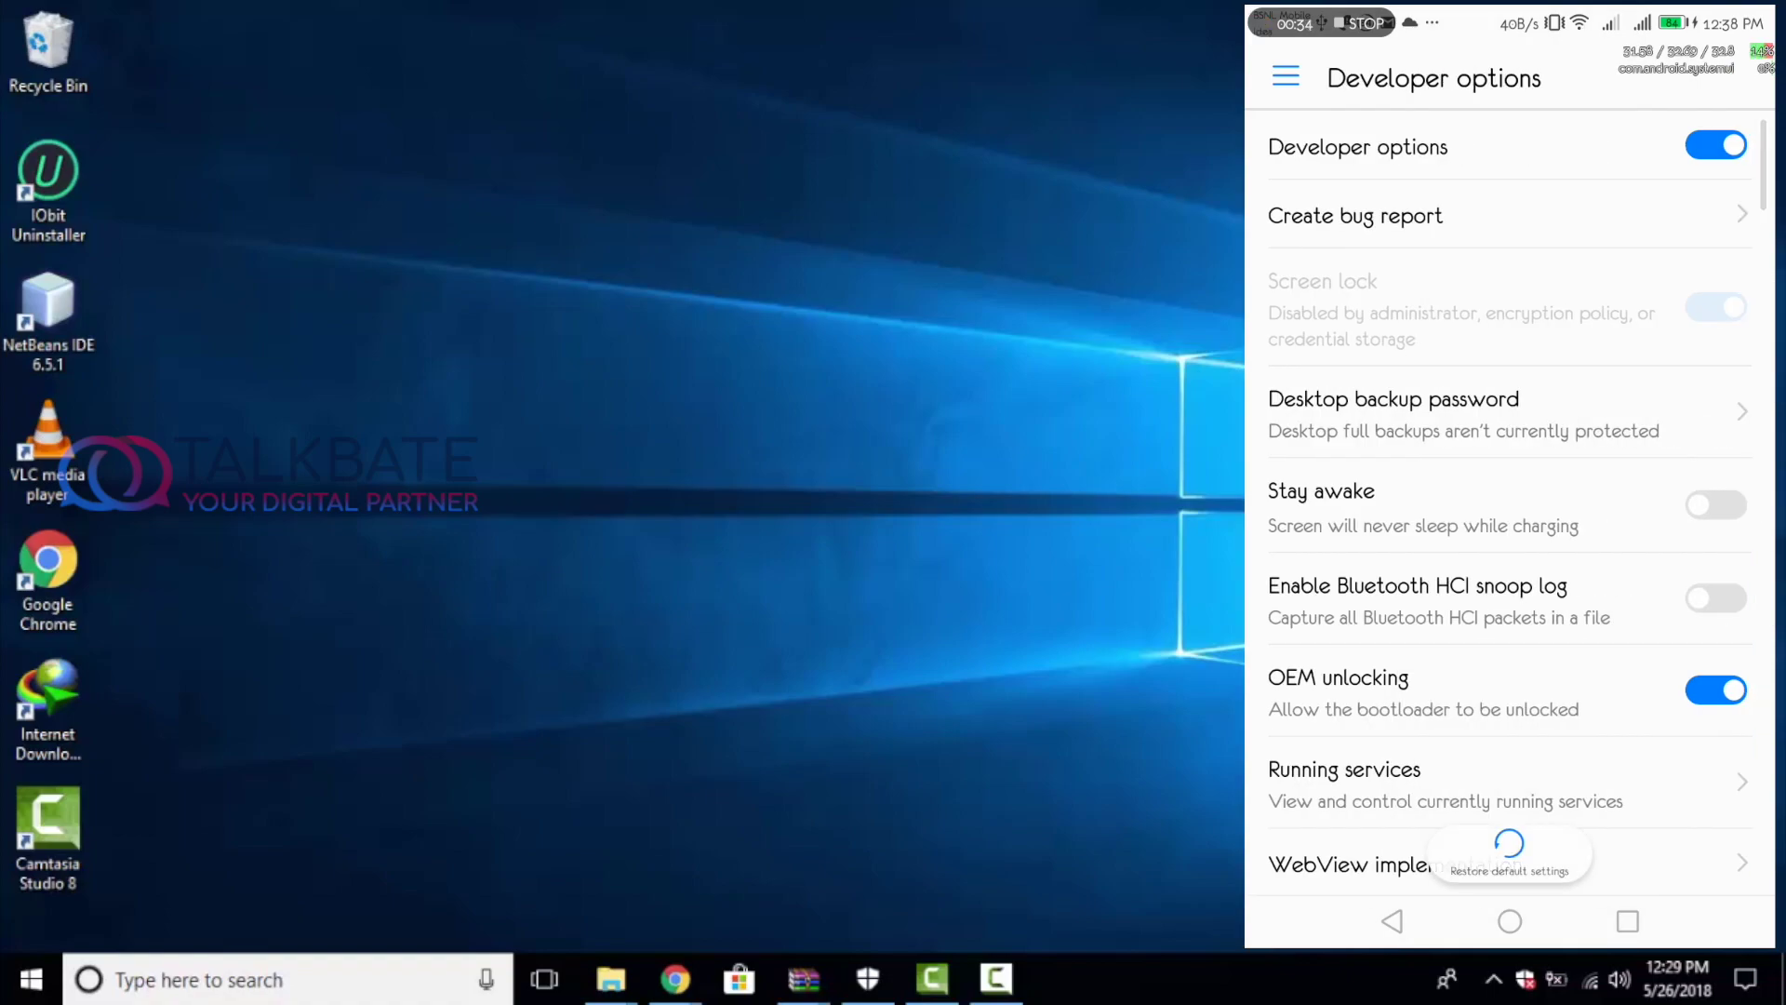
{"action": "left_click_drag", "start_coordinate": [1318, 767], "coordinate": [1264, 529]}
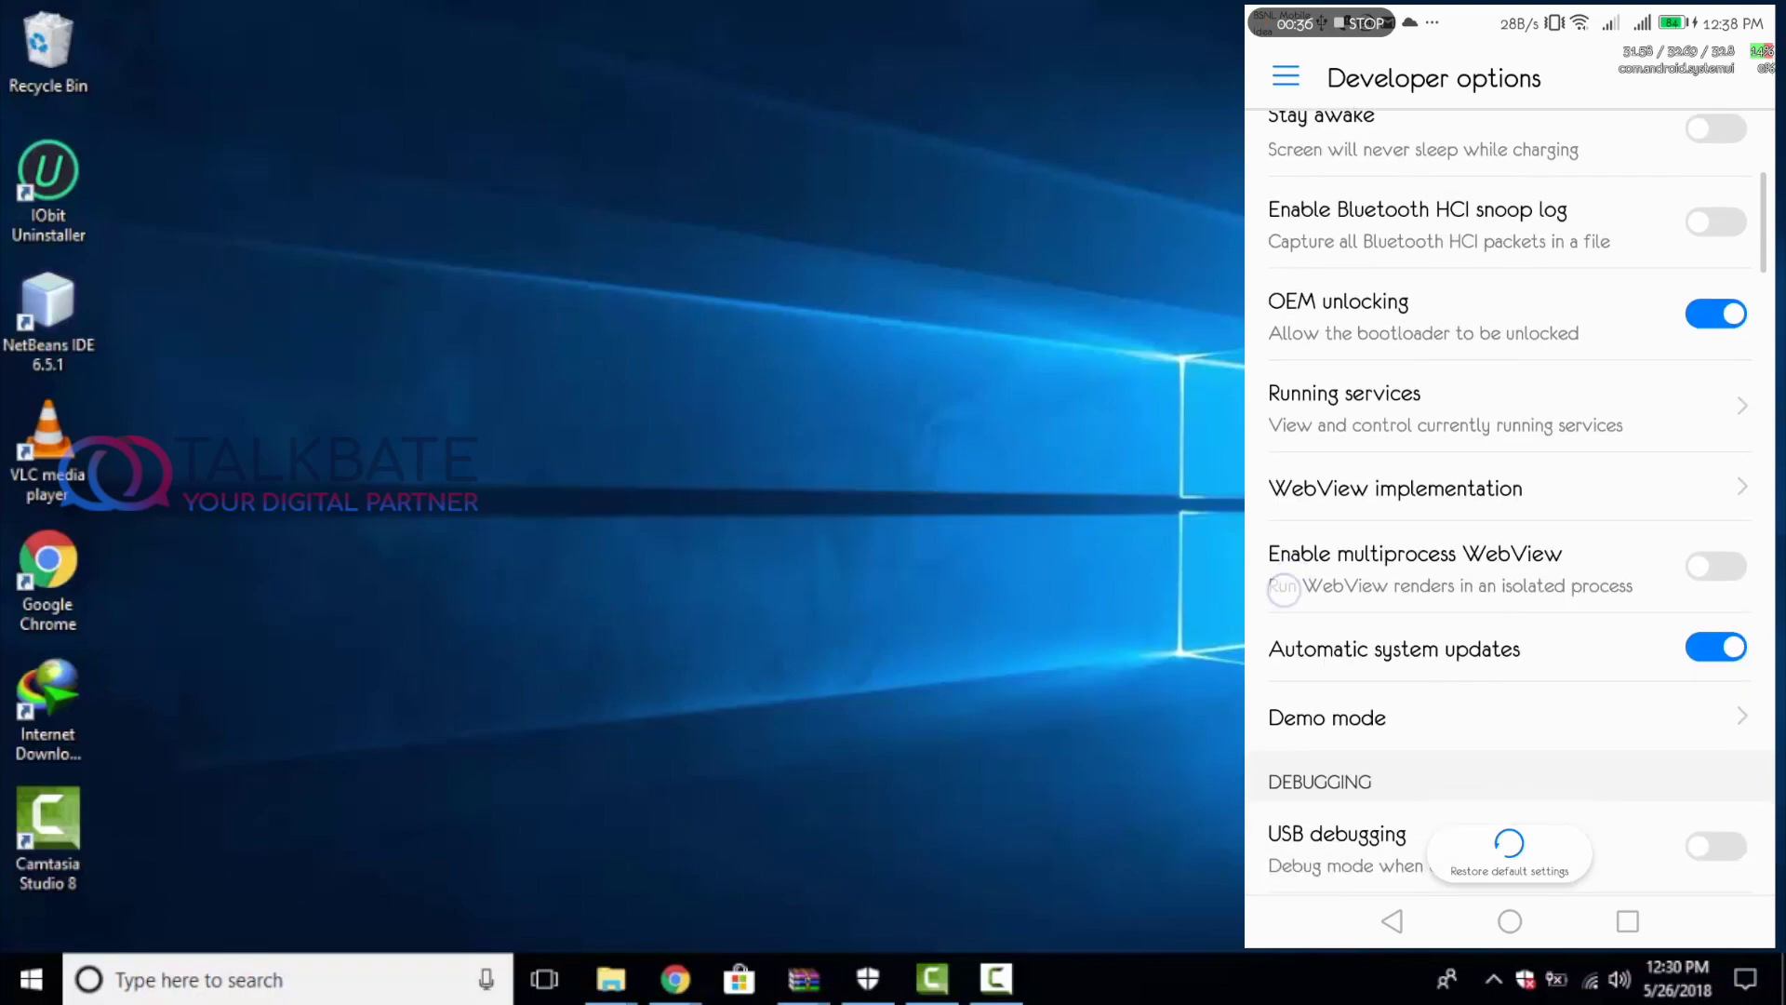
{"action": "left_click_drag", "start_coordinate": [1280, 783], "coordinate": [1256, 545]}
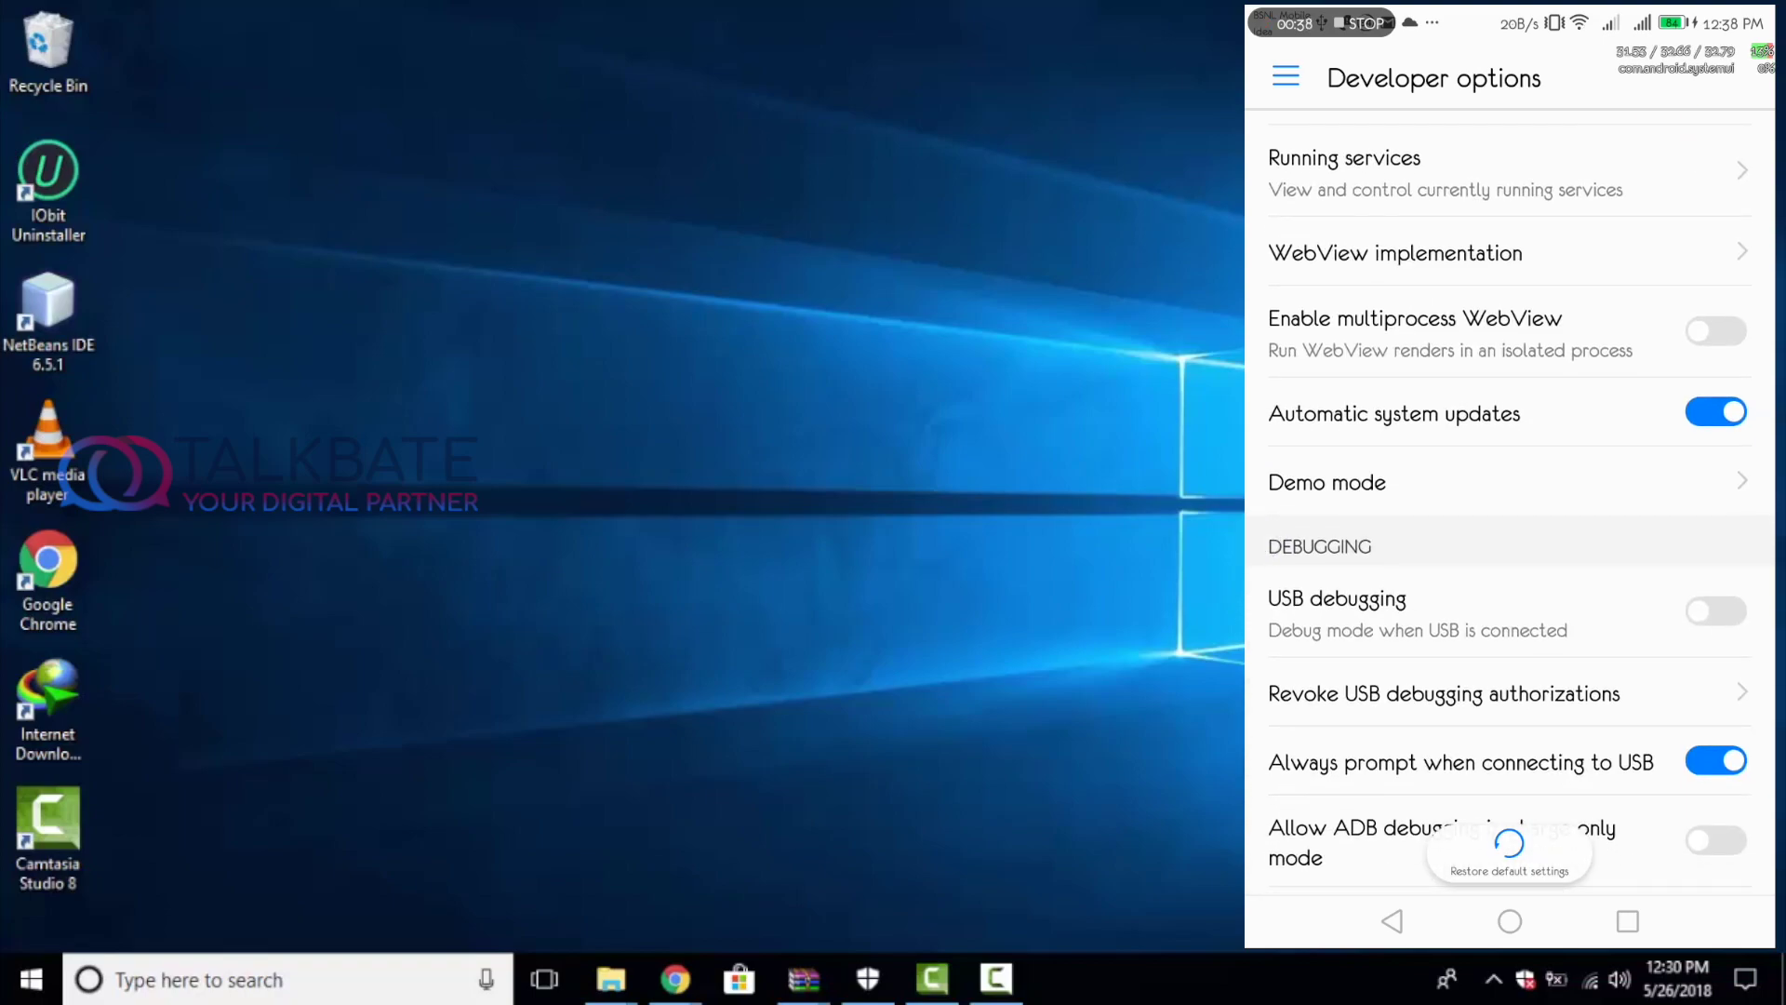
{"action": "left_click", "coordinate": [1716, 612]}
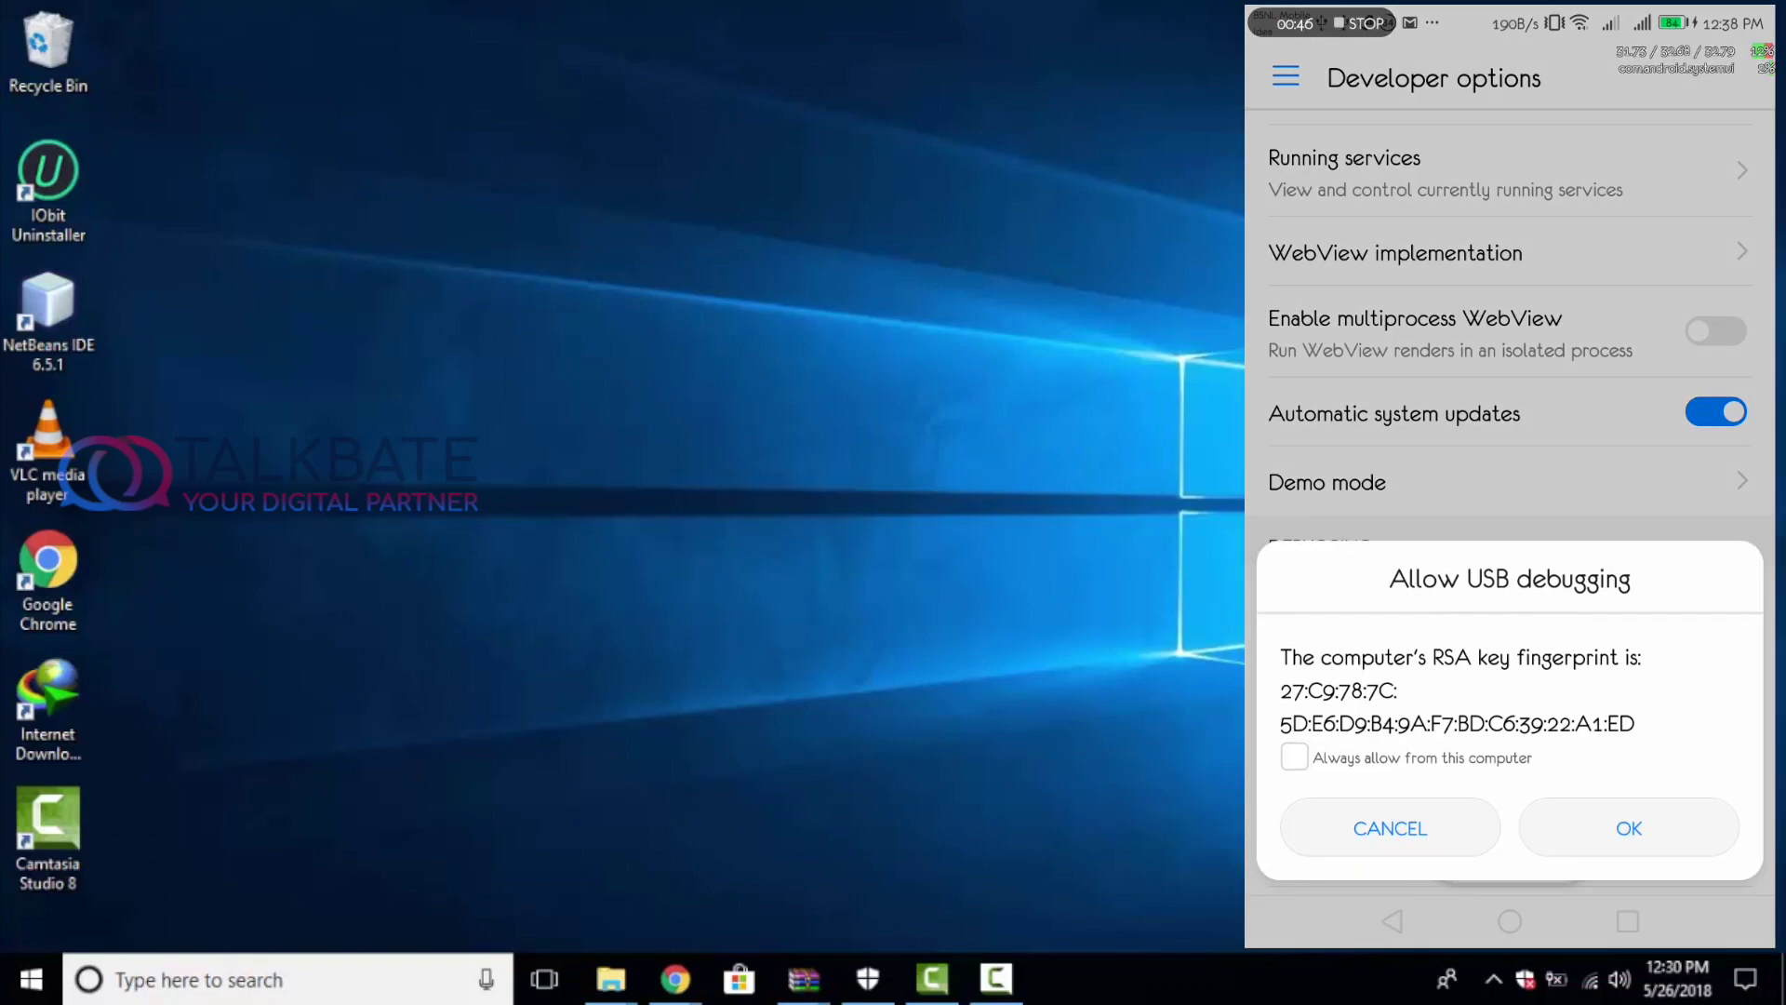
{"action": "left_click", "coordinate": [1619, 828]}
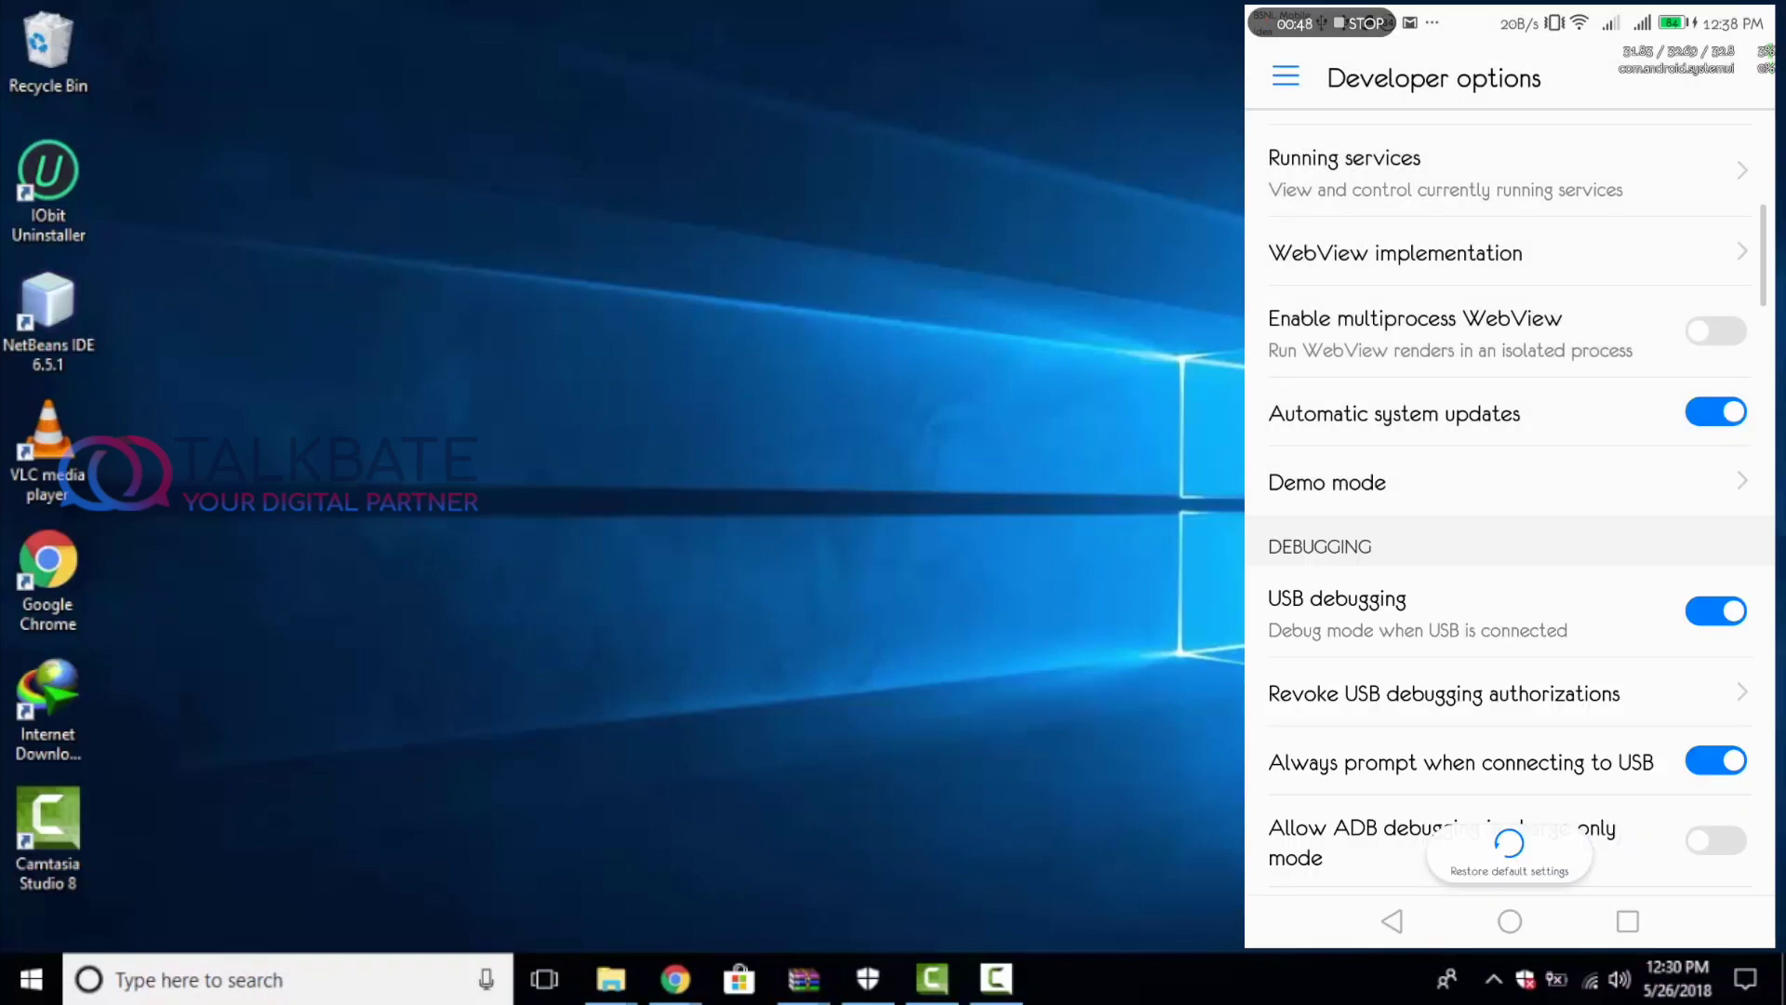
{"action": "left_click", "coordinate": [1510, 921]}
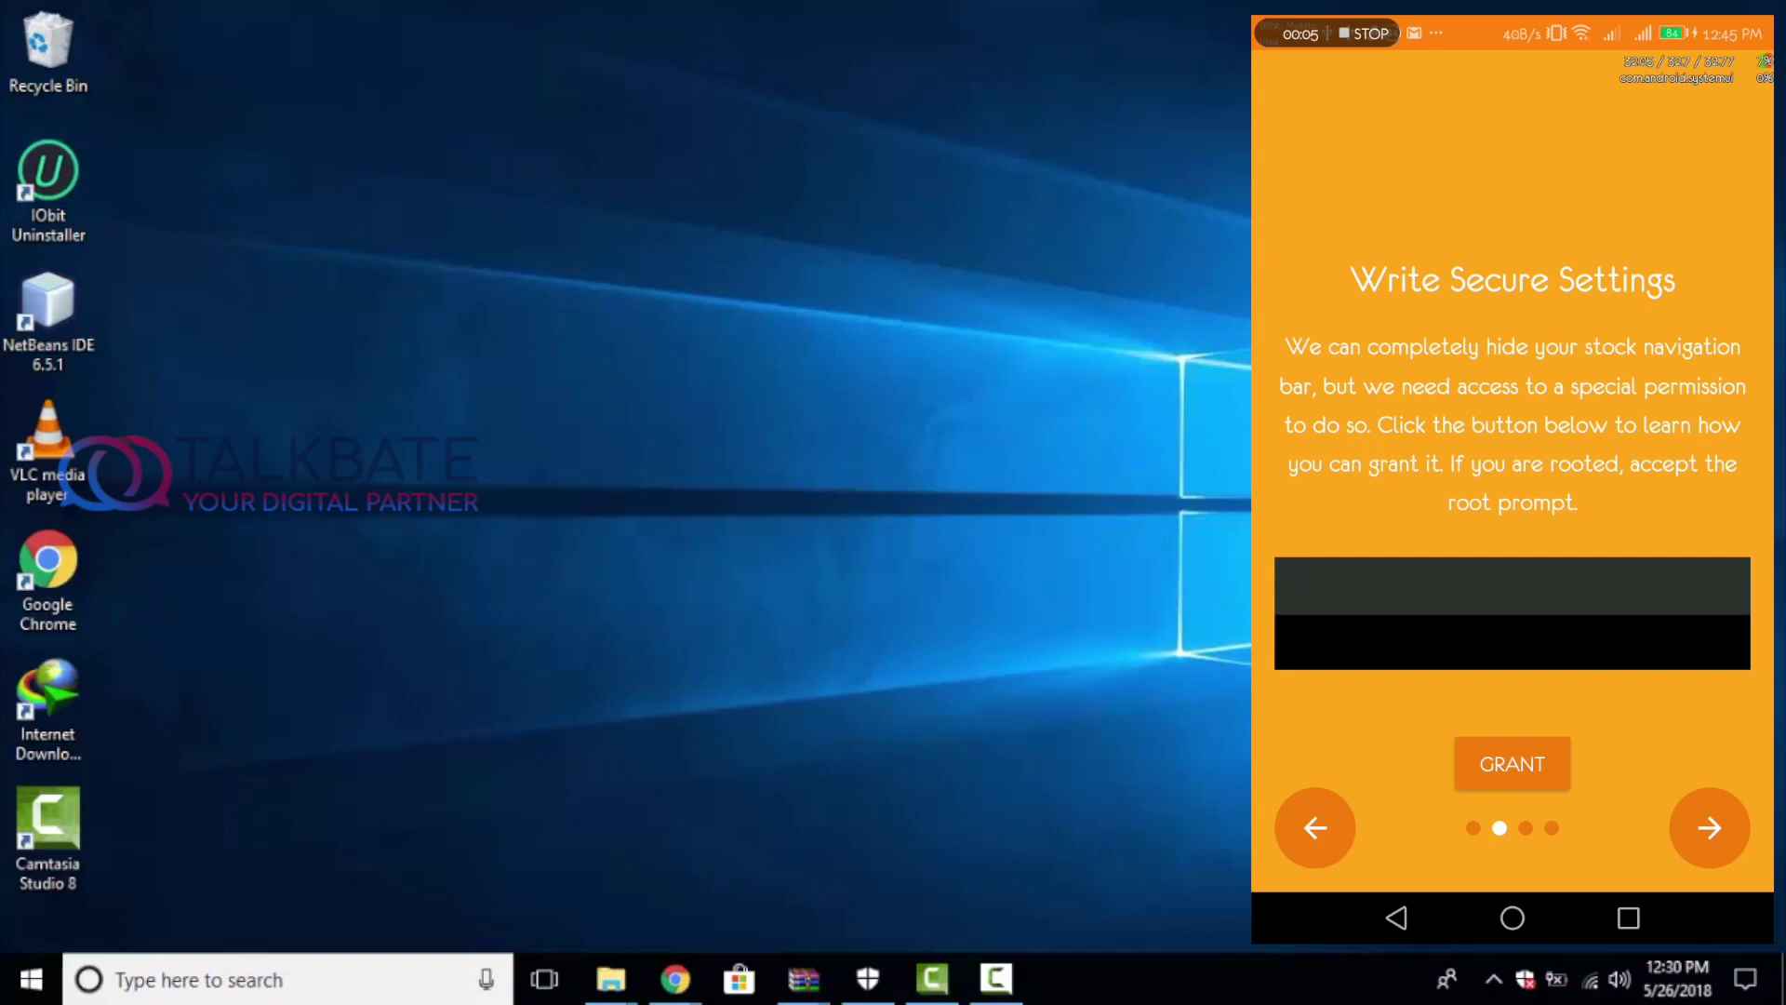
Bring back the adb grant command from the Write Secure Settings GRANT button
{"action": "left_click", "coordinate": [1482, 756]}
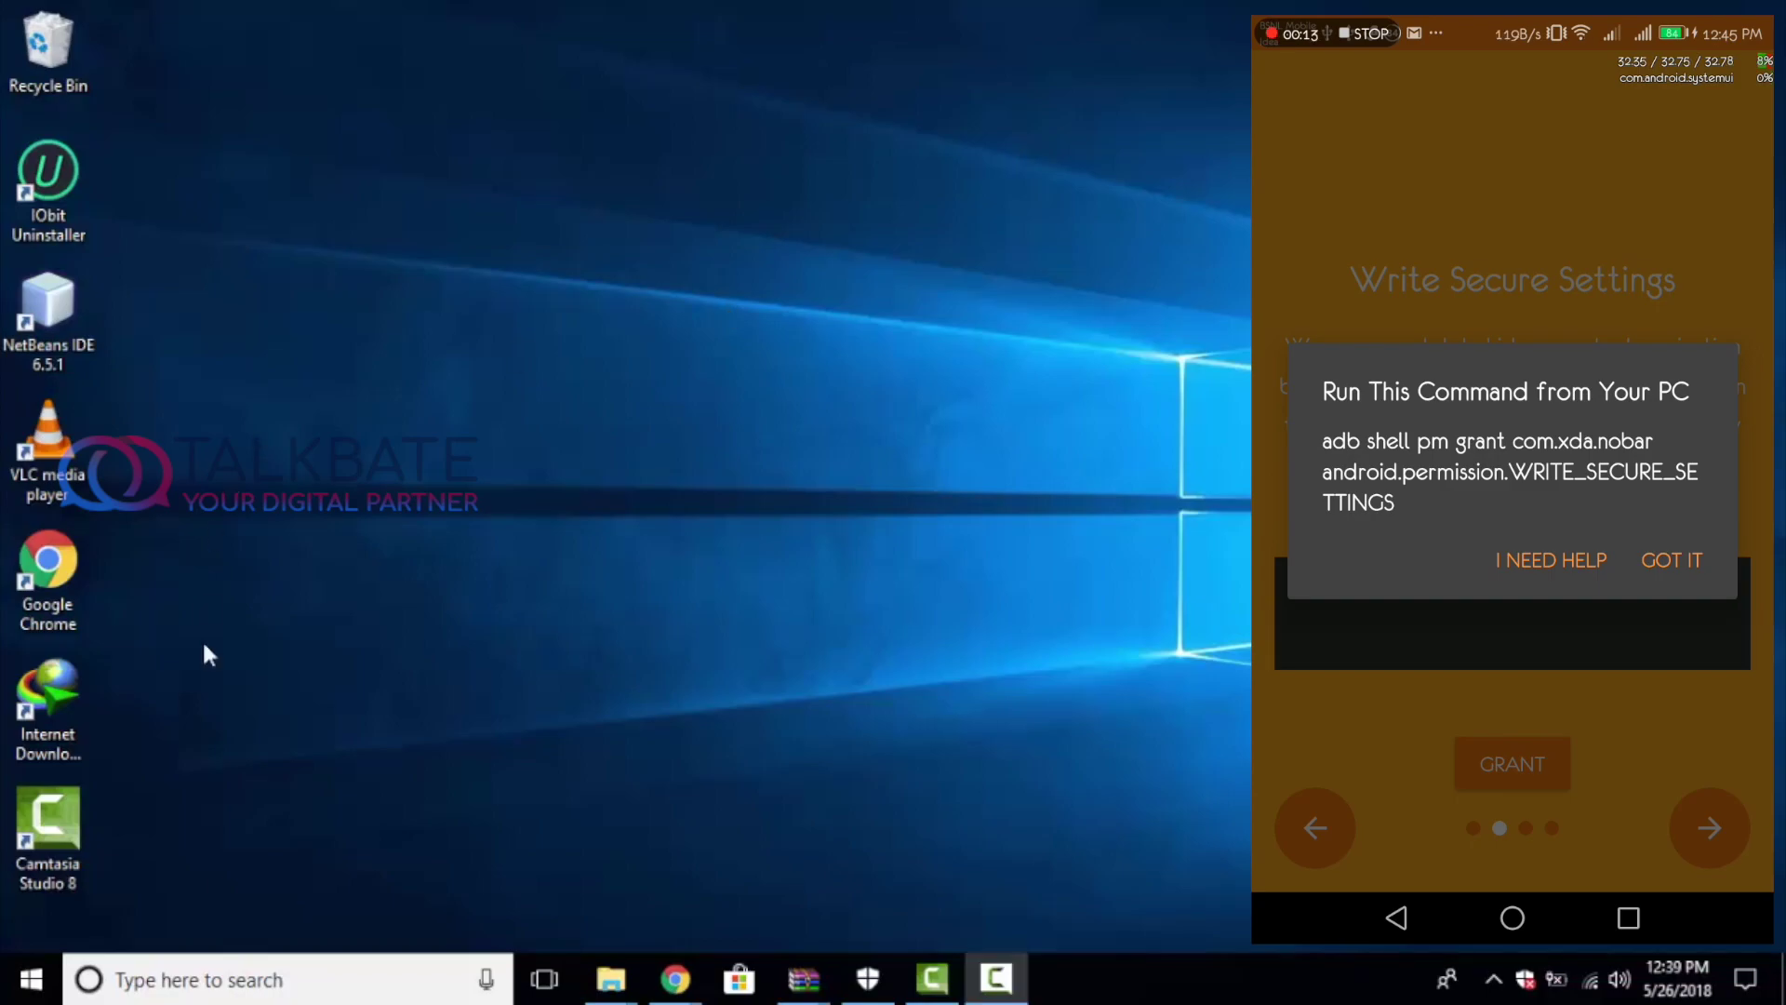
Open Command Prompt from Windows search, maximized, and clear it with cls
{"action": "left_click", "coordinate": [233, 982]}
{"action": "type", "text": "c"}
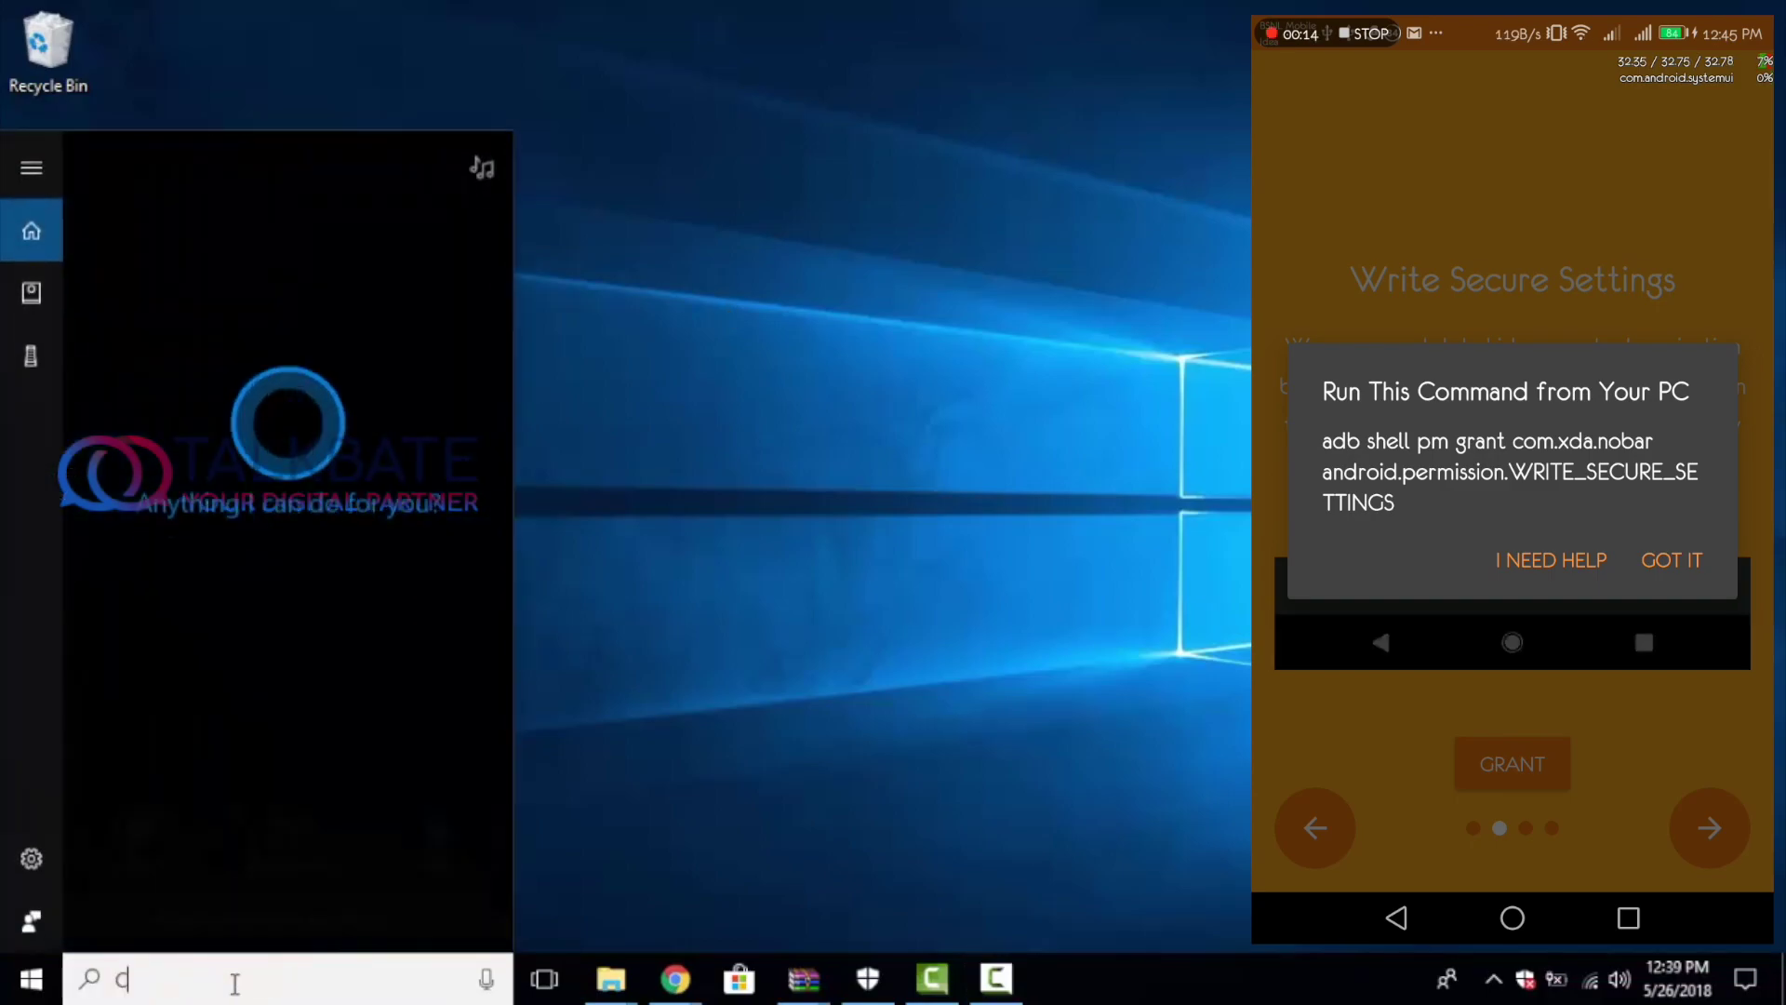
{"action": "type", "text": "CMD"}
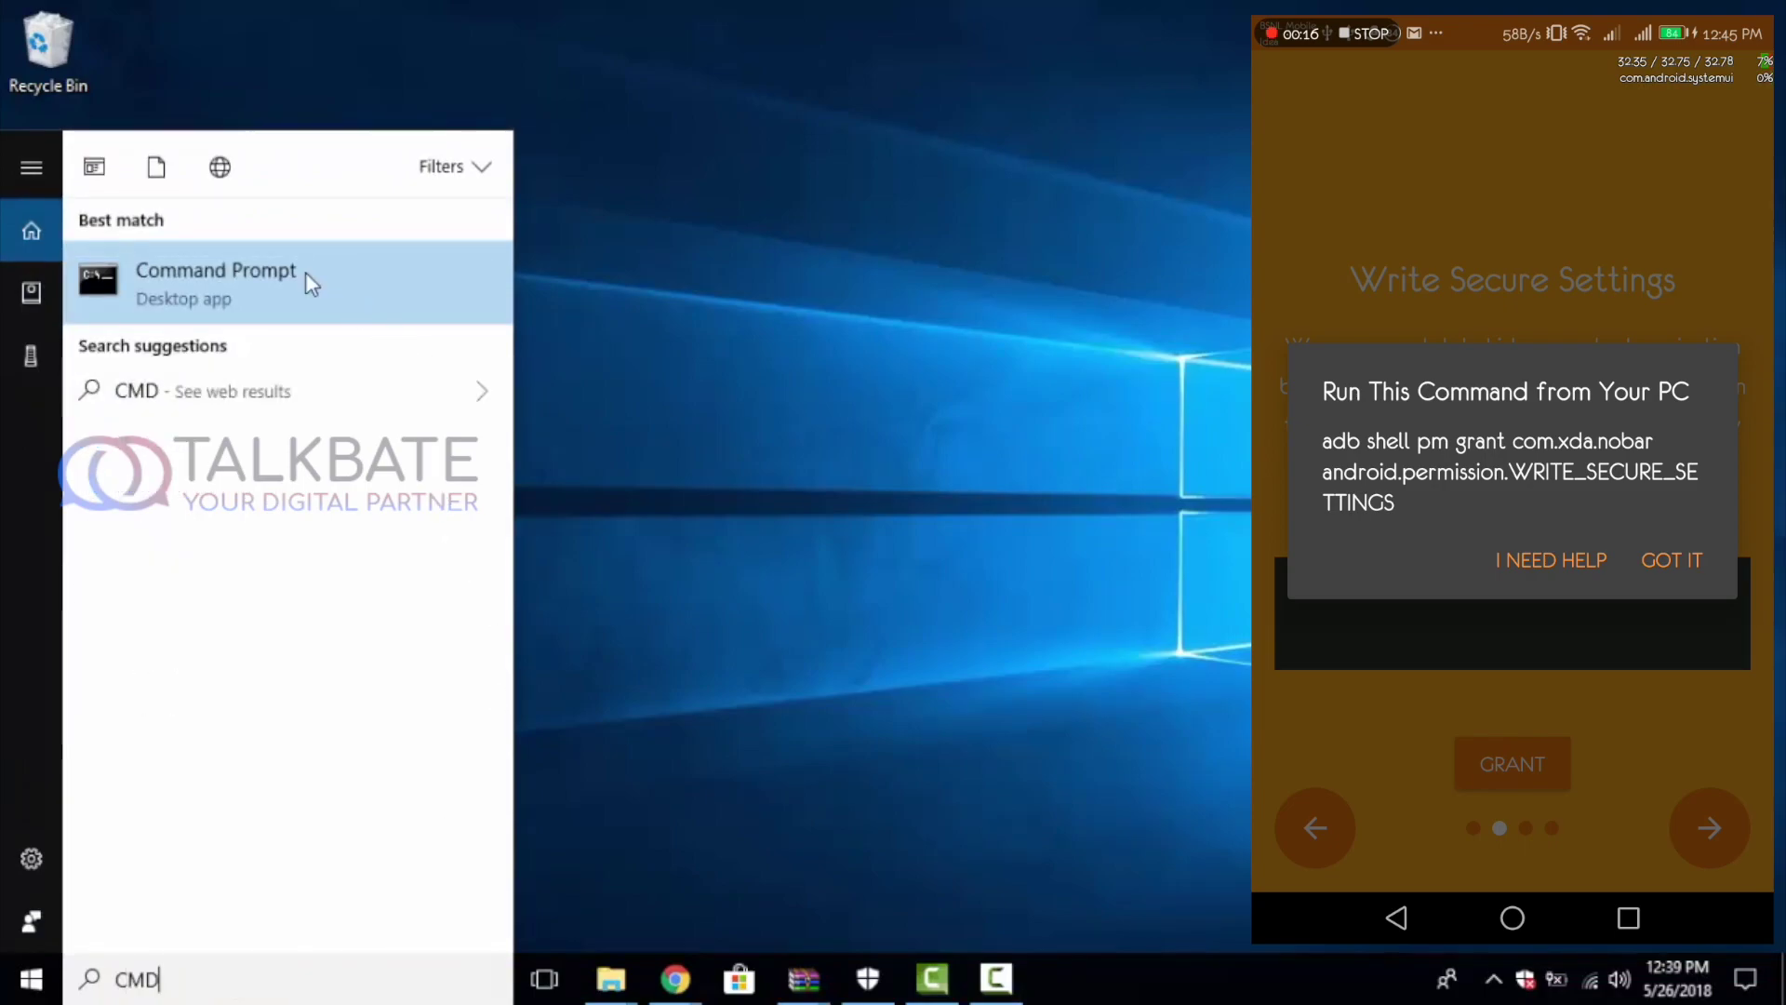
{"action": "left_click", "coordinate": [307, 272]}
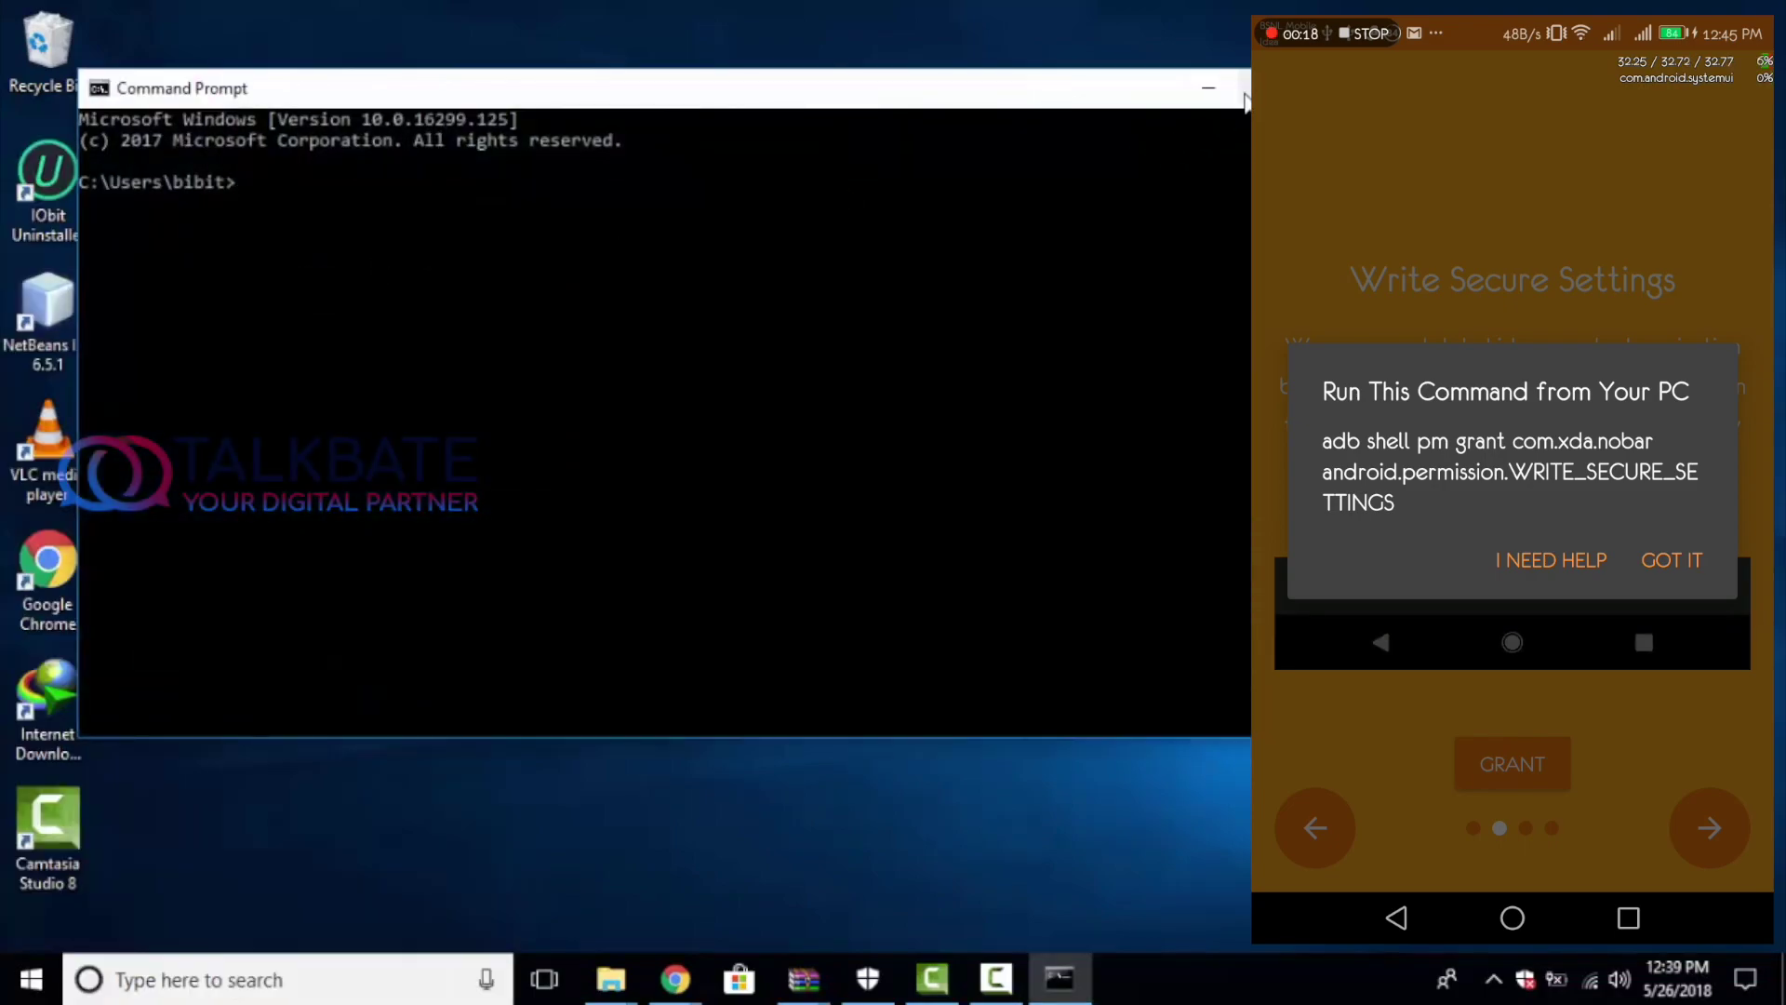
{"action": "key", "text": "super+Up"}
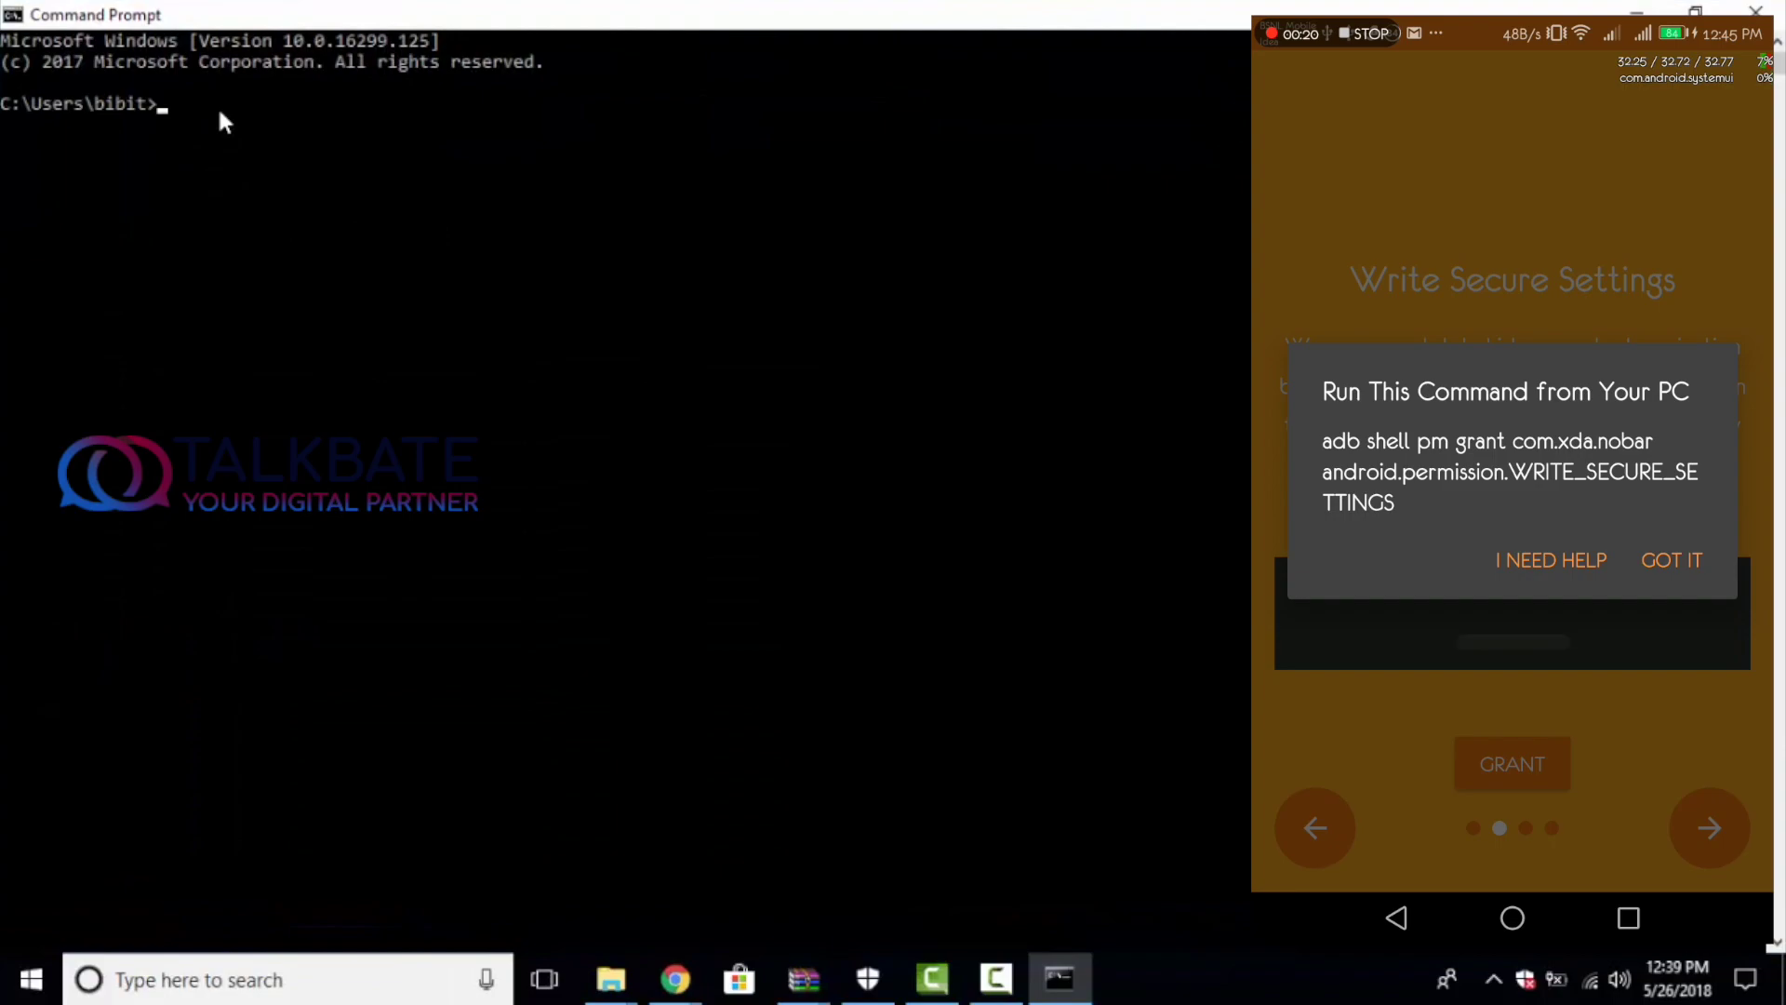
{"action": "type", "text": "cls"}
{"action": "key", "text": "Return"}
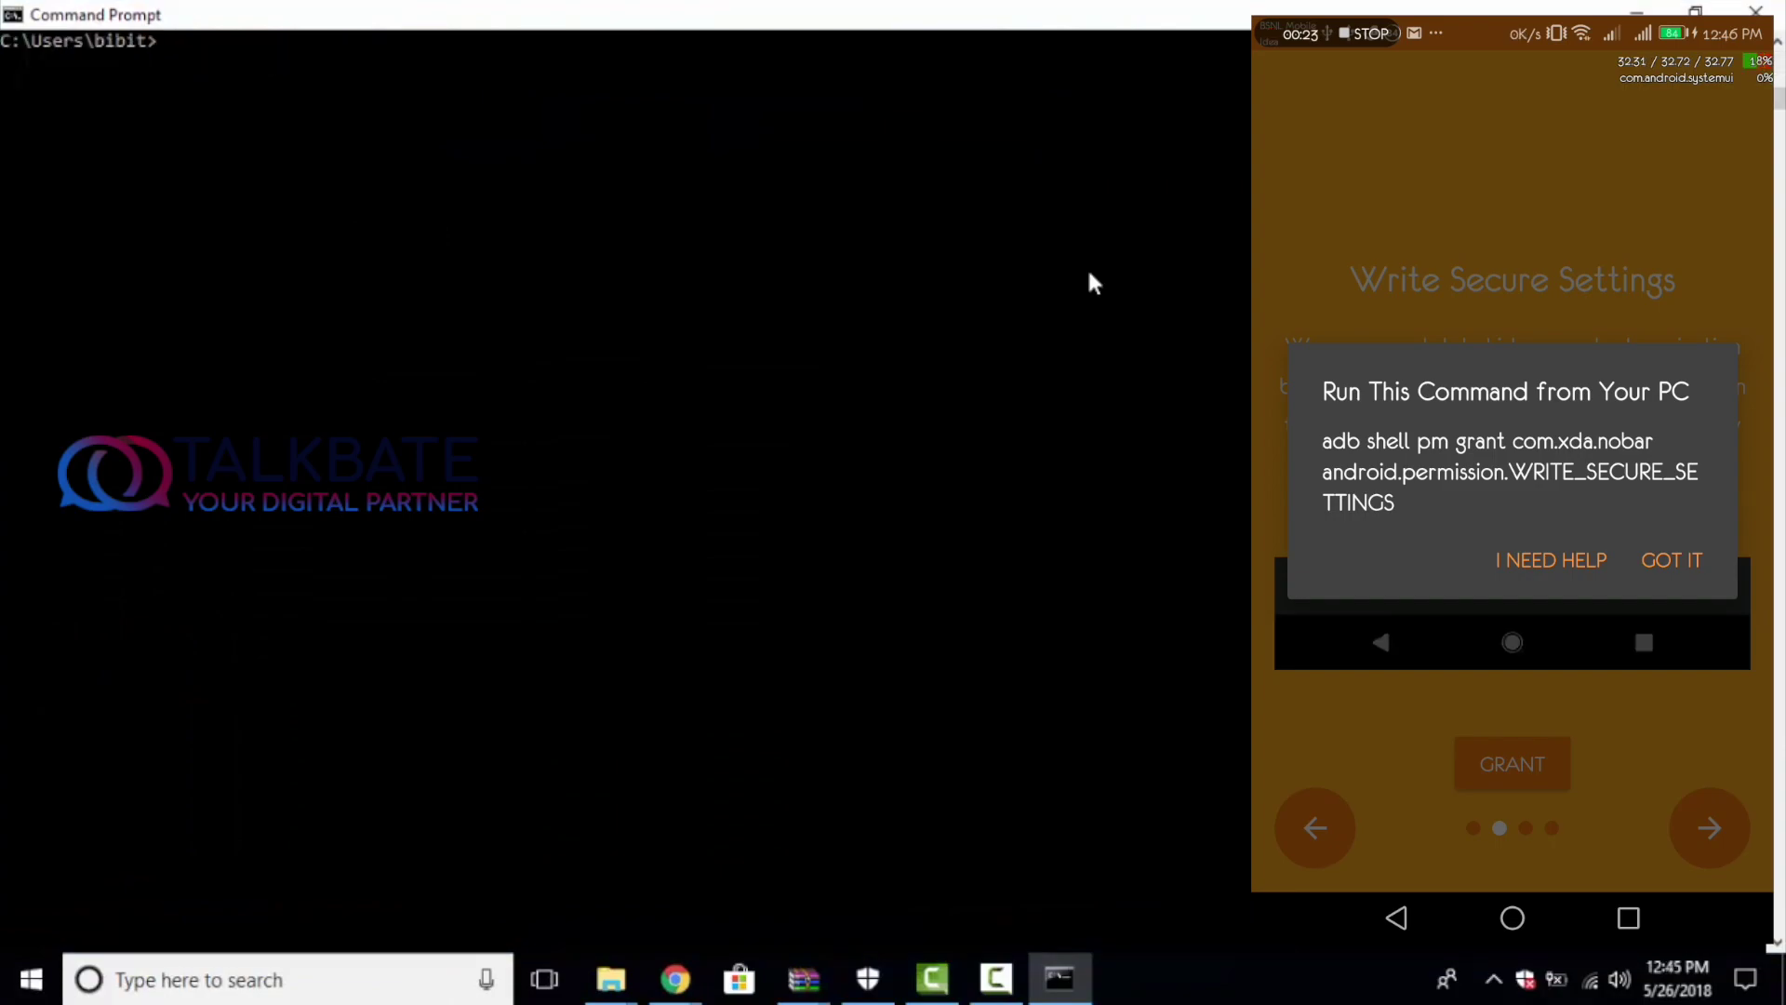
{"action": "type", "text": "adb shell pm grant com.xda.nobarandroid.permission.WRITE_SECURE_SETTINGS"}
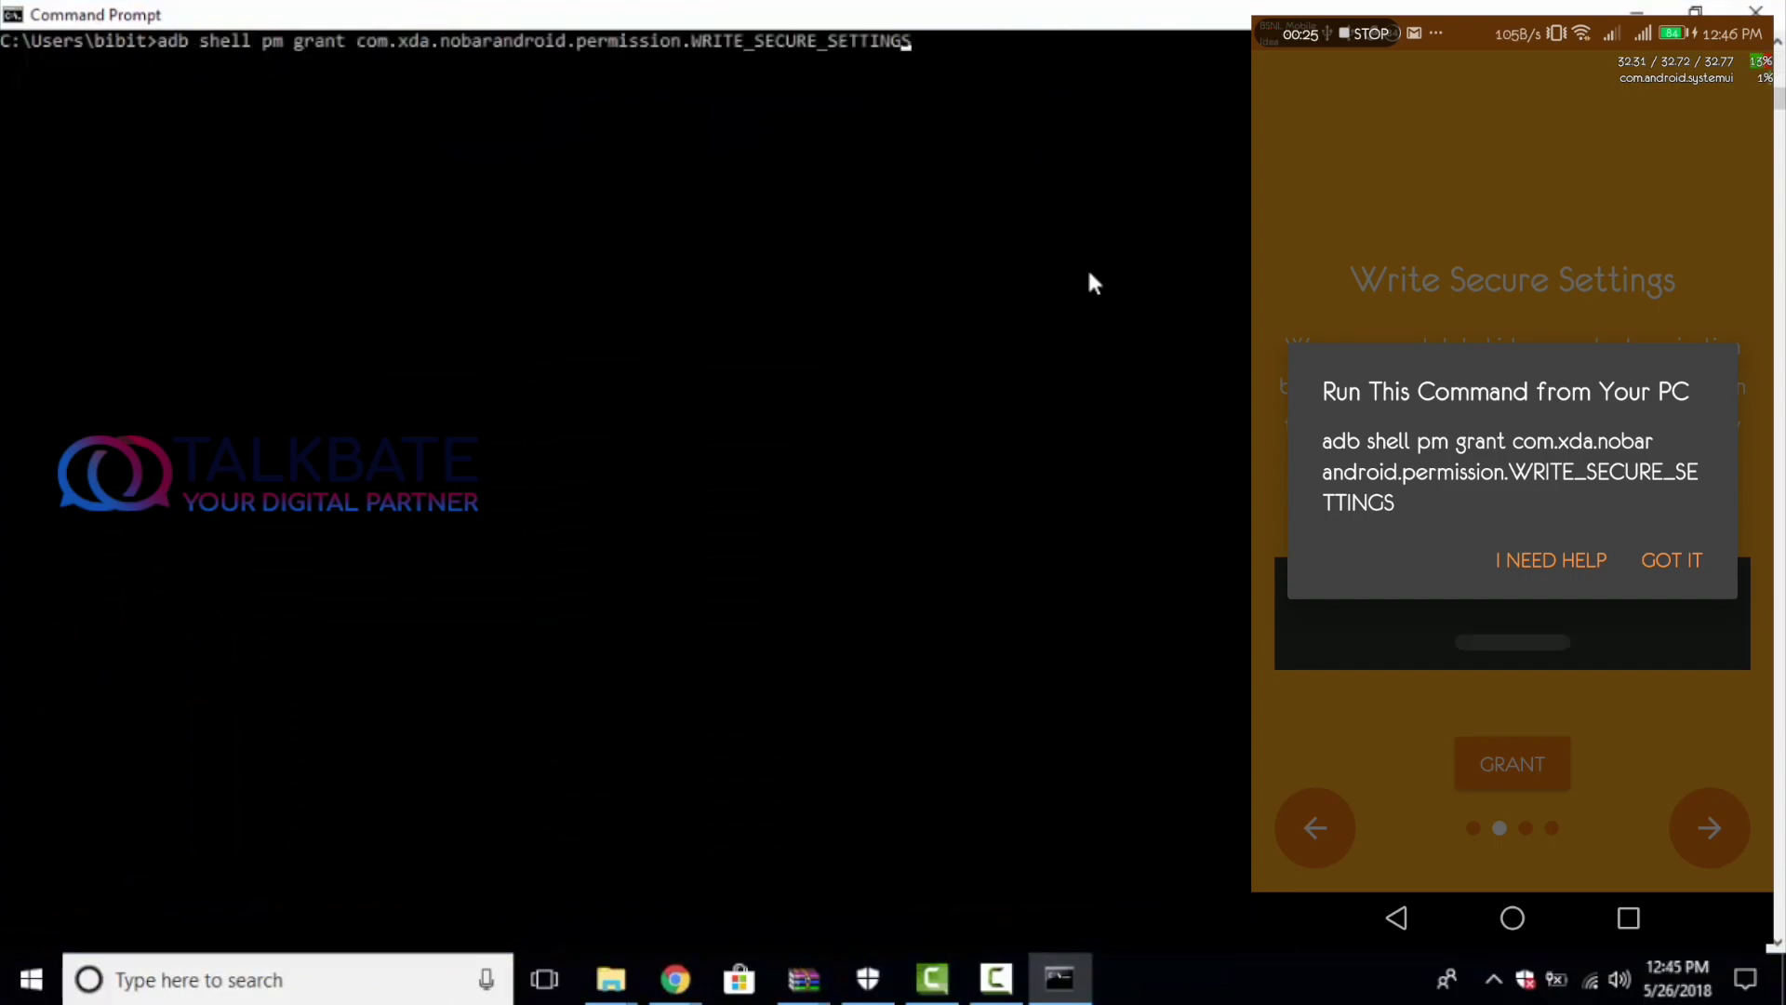
Insert the missing space between nobar and android in the typed grant command
{"action": "key", "text": "Left"}
{"action": "key", "text": "Left"}
{"action": "key", "text": "Left"}
{"action": "key", "text": "Left"}
{"action": "key", "text": "Left"}
{"action": "key", "text": "Left"}
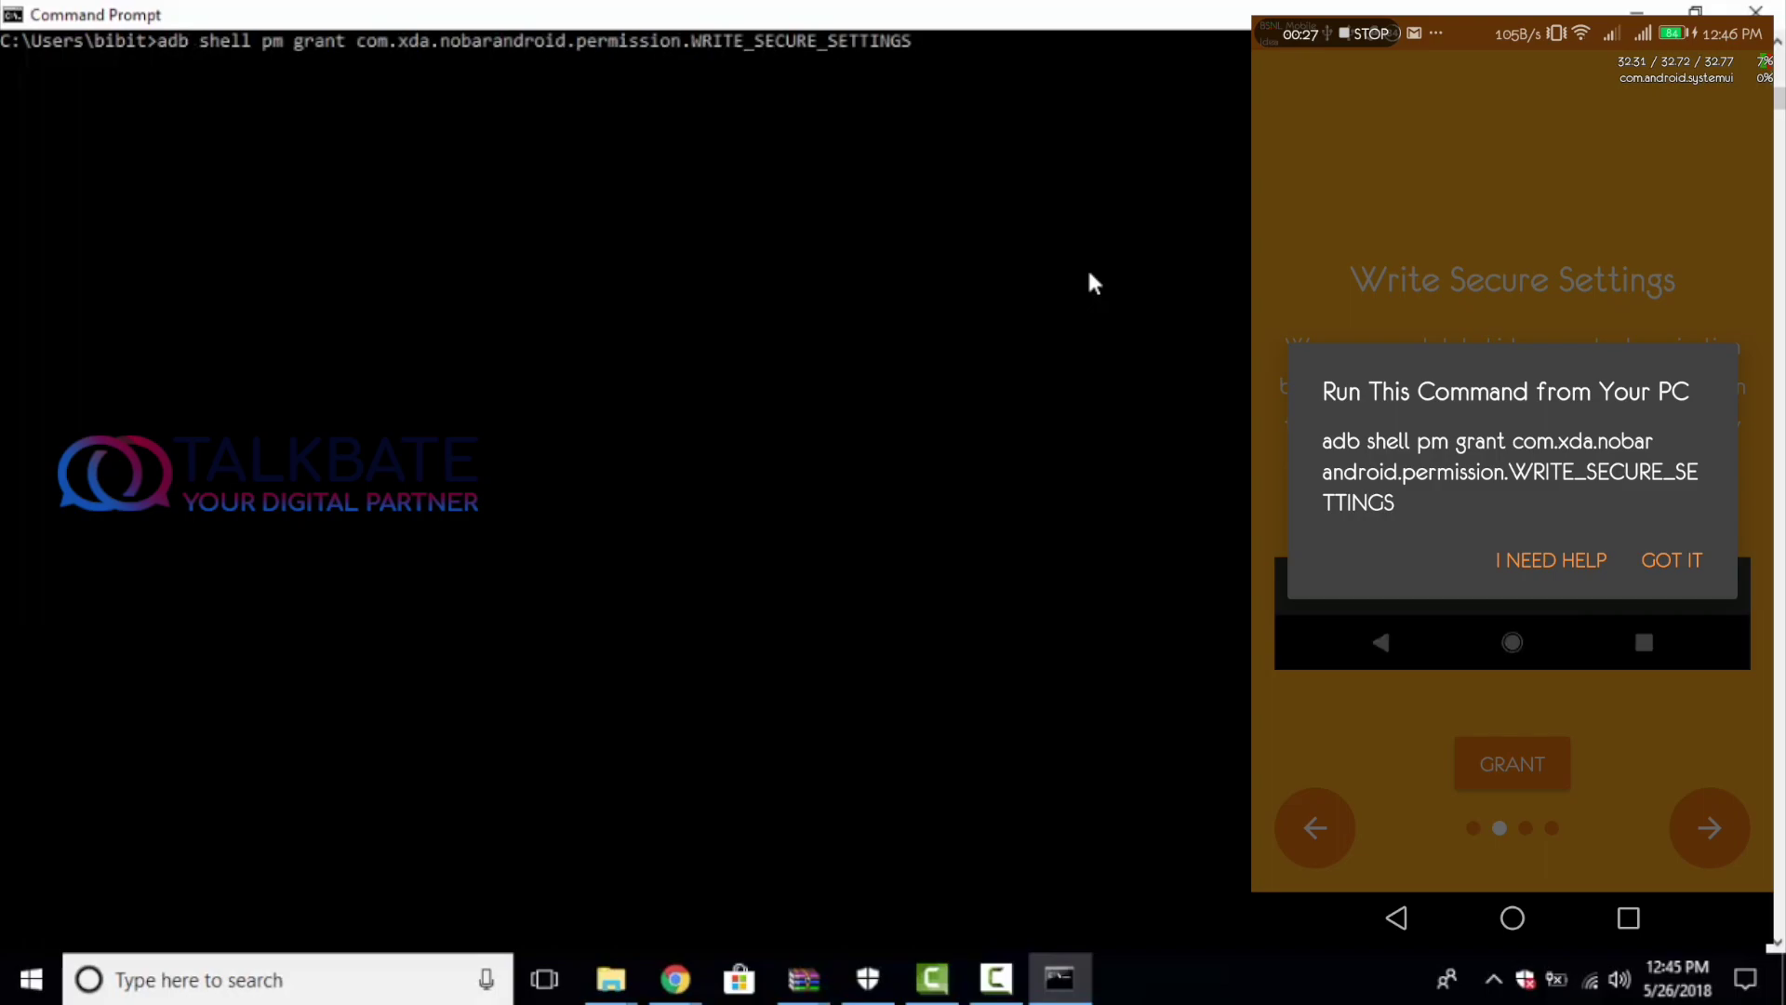
{"action": "key", "text": "Left"}
{"action": "key", "text": "Left"}
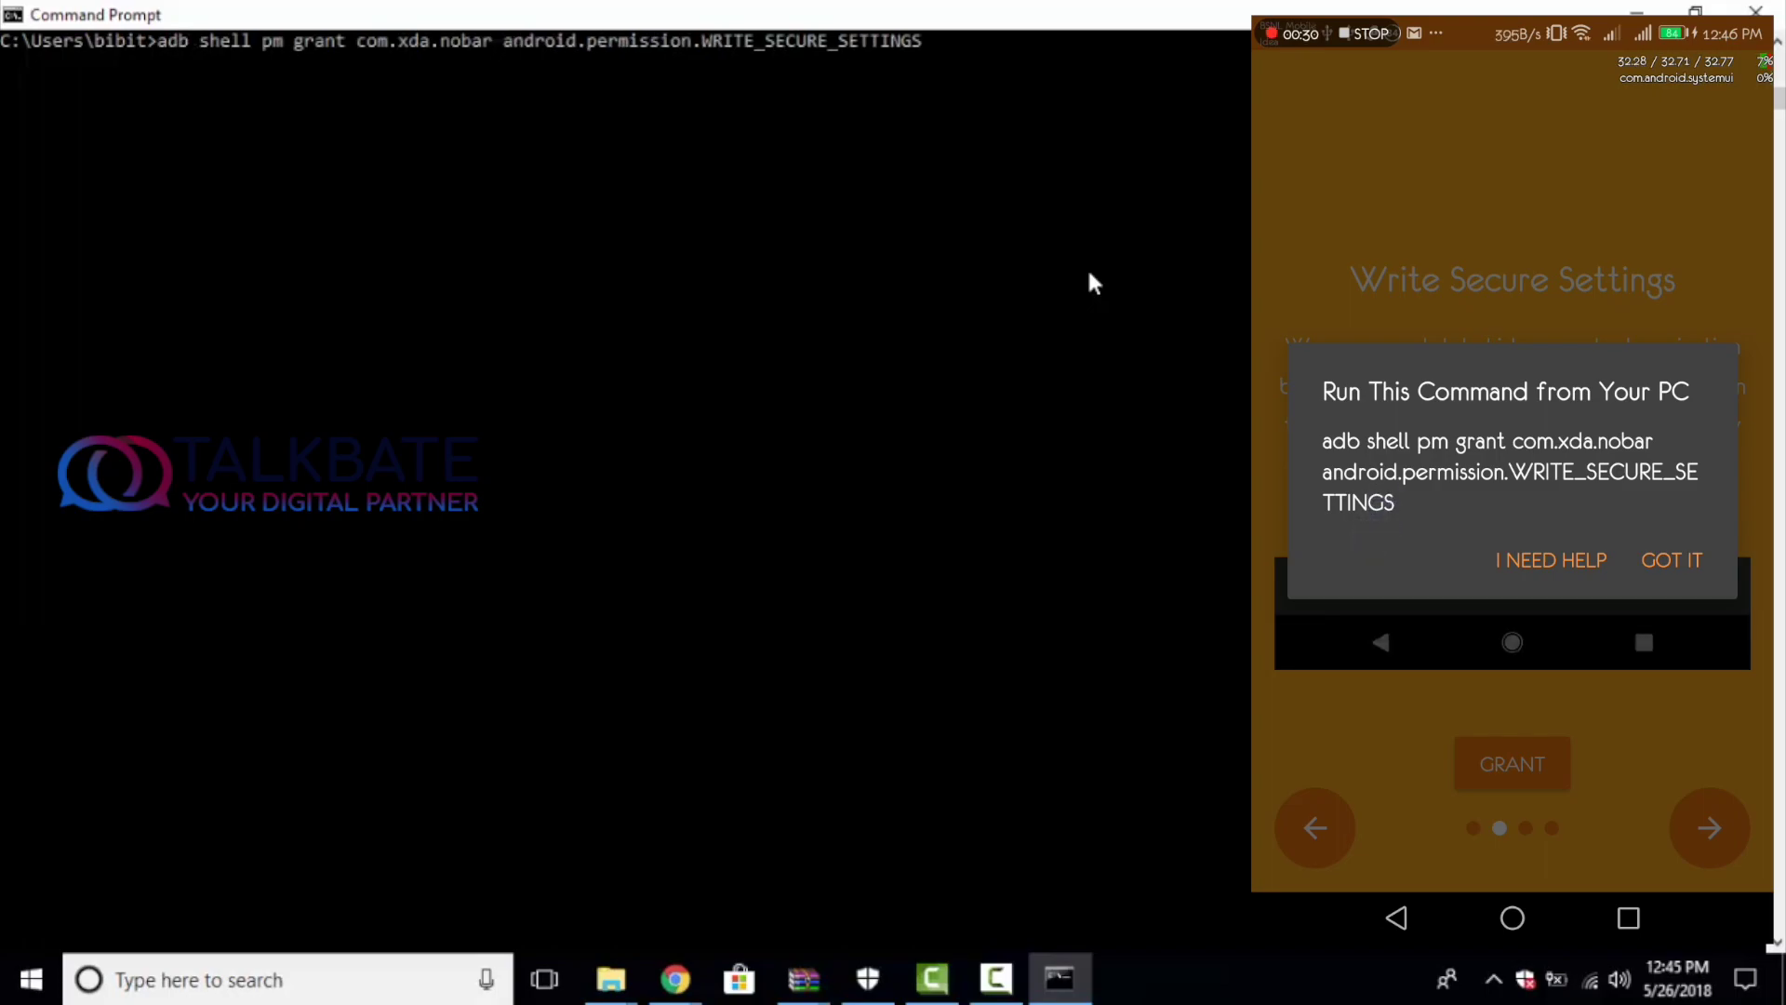
{"action": "key", "text": "Right"}
{"action": "key", "text": "Right"}
{"action": "key", "text": "Right"}
{"action": "key", "text": "Right"}
{"action": "key", "text": "Right"}
{"action": "key", "text": "Right"}
{"action": "key", "text": "Right"}
{"action": "key", "text": "Right"}
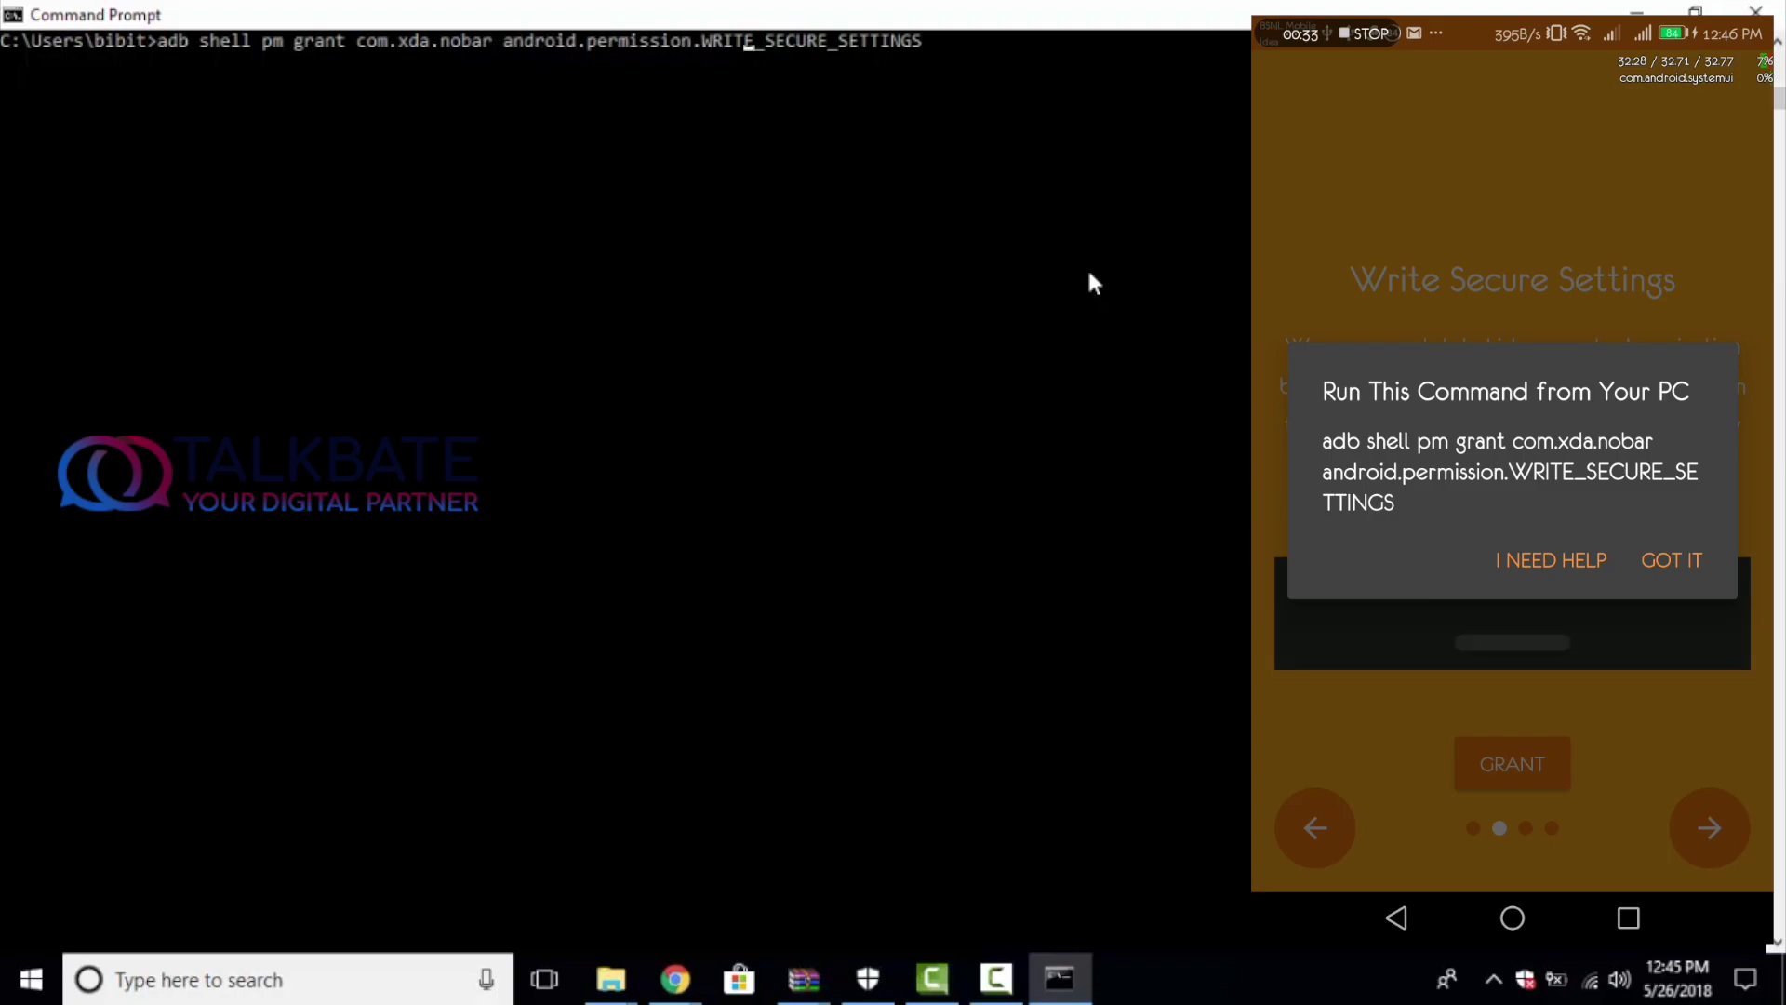
{"action": "key", "text": "Right"}
{"action": "key", "text": "Right"}
{"action": "key", "text": "Right"}
{"action": "key", "text": "Right"}
{"action": "key", "text": "Right"}
{"action": "key", "text": "Right"}
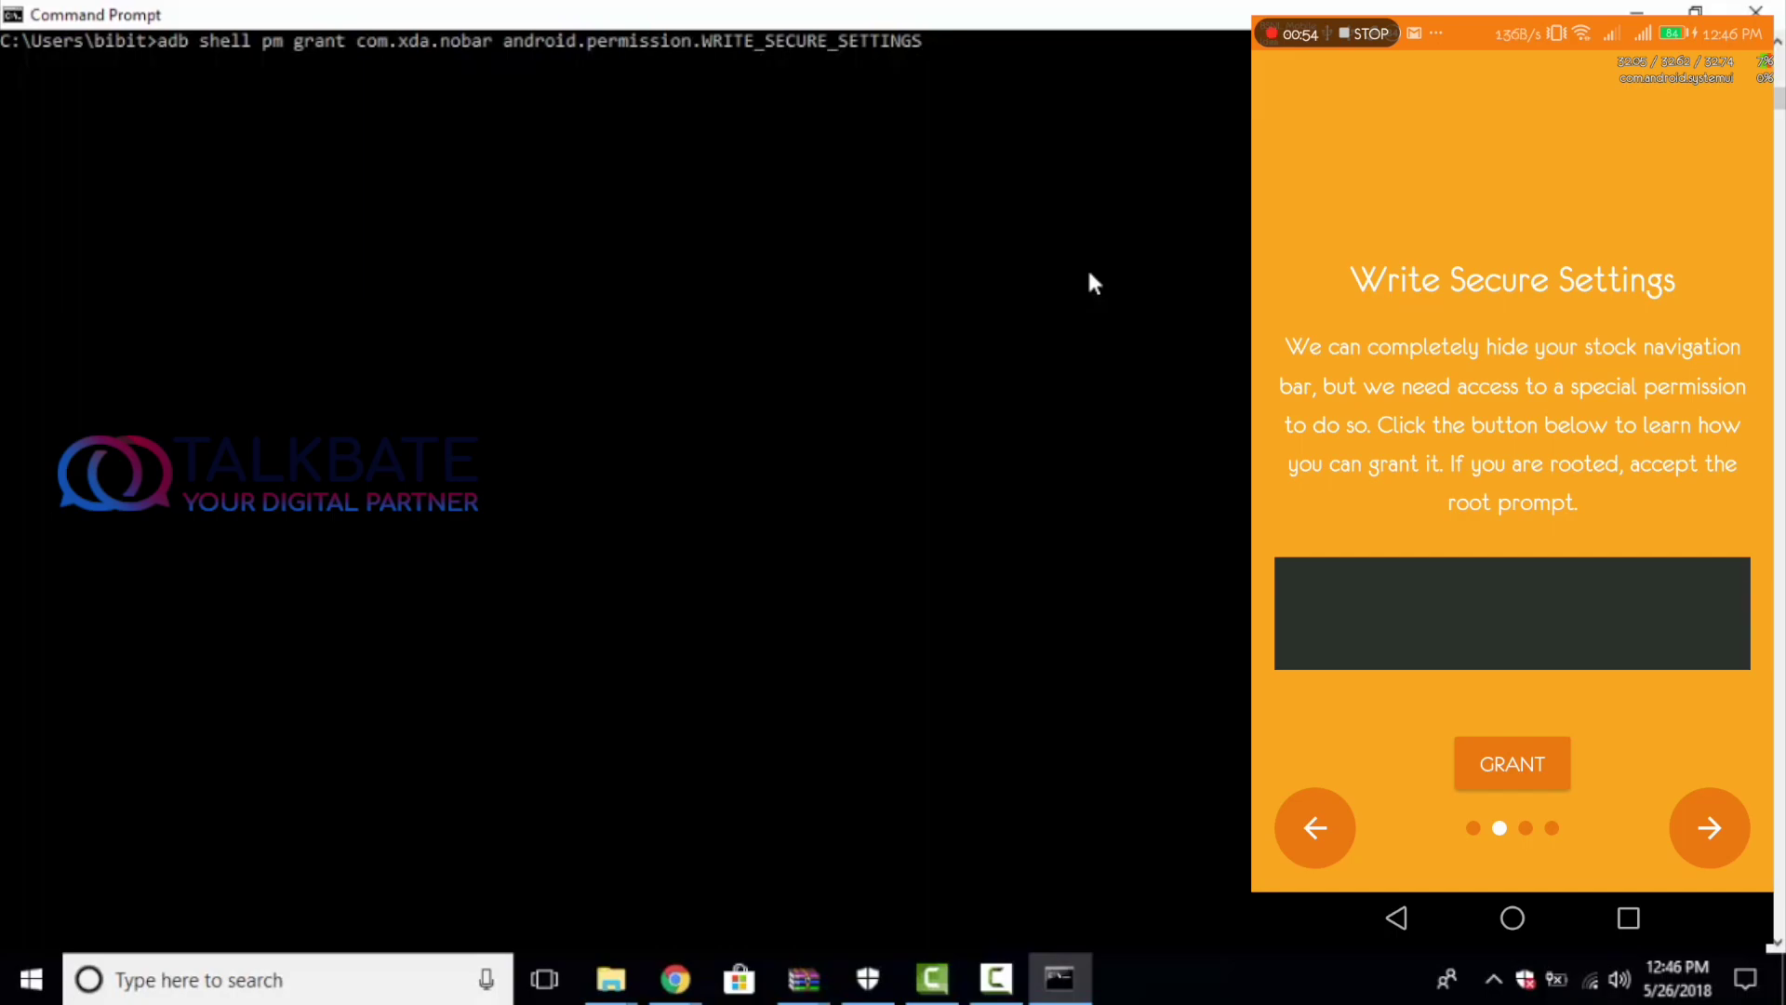
Run the adb pm grant command giving com.xda.nobar WRITE_SECURE_SETTINGS
{"action": "key", "text": "Return"}
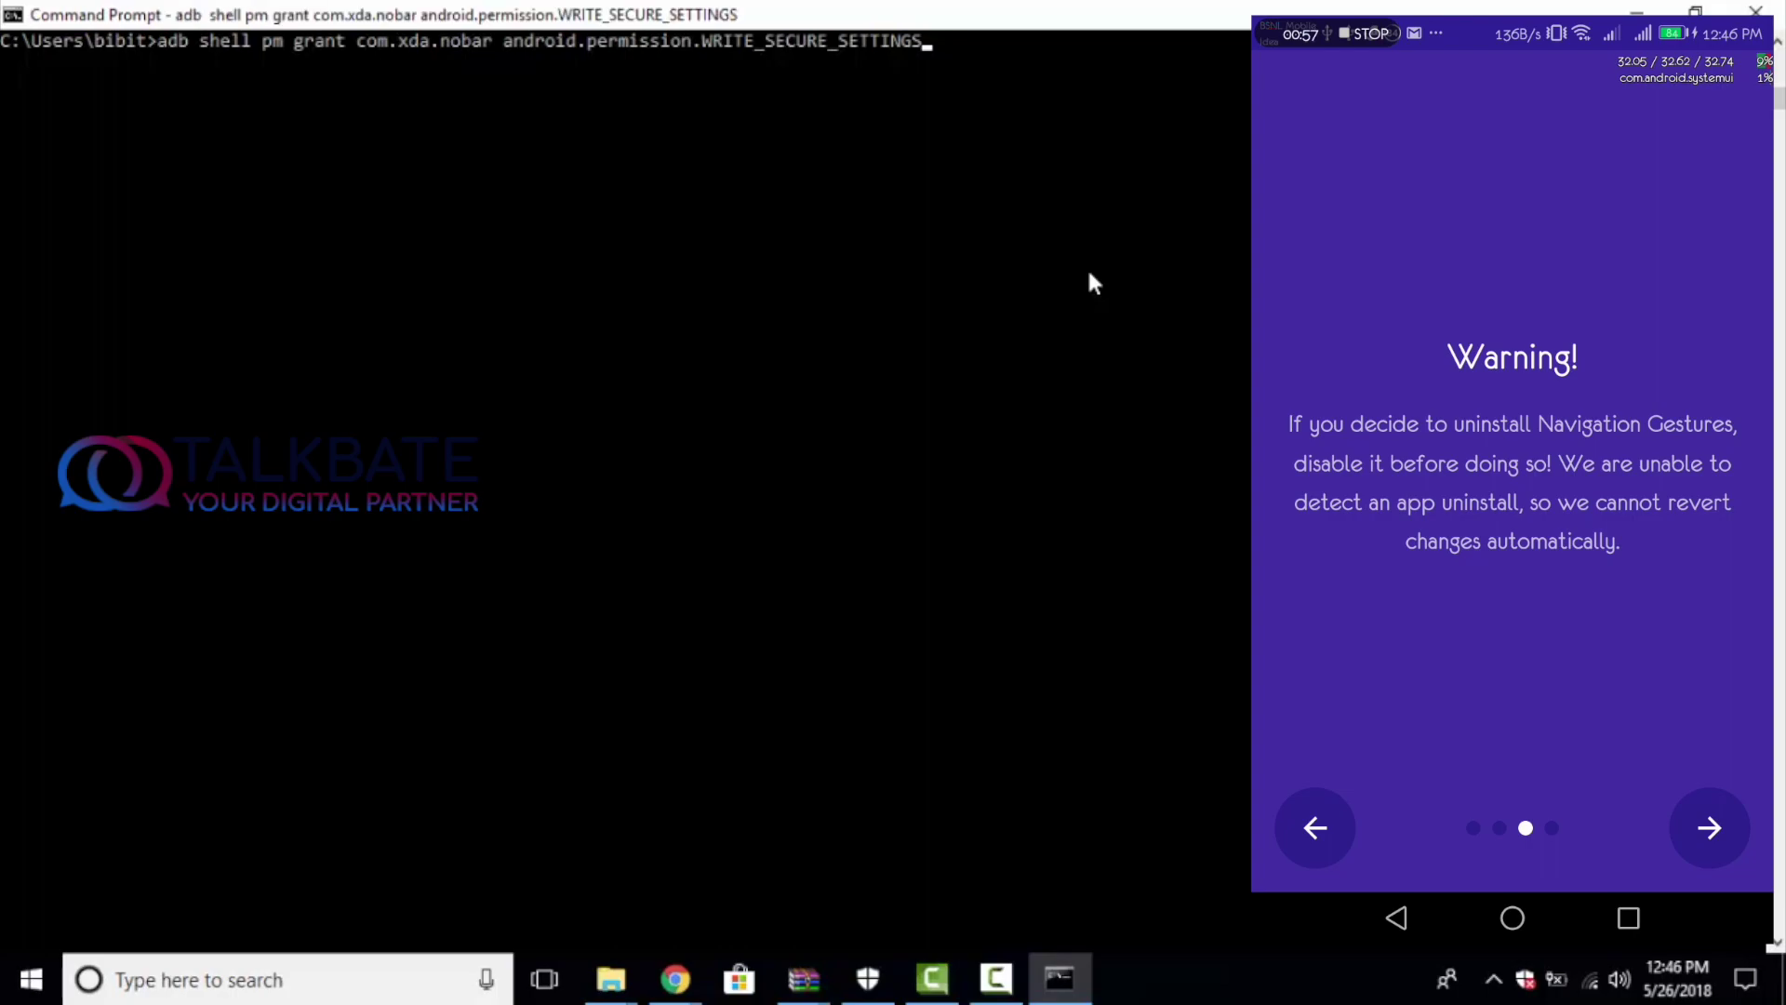